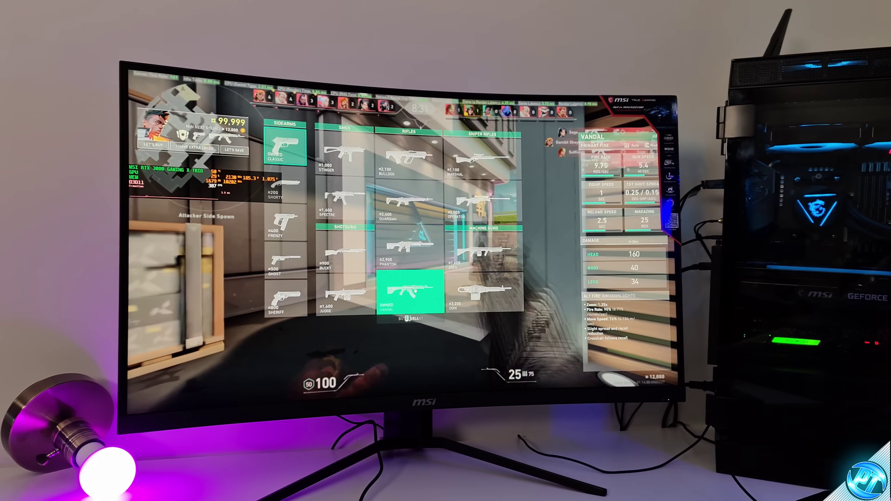
Close the Valorant buy menu and equip the Vandal rifle.
key("b")
key("1")
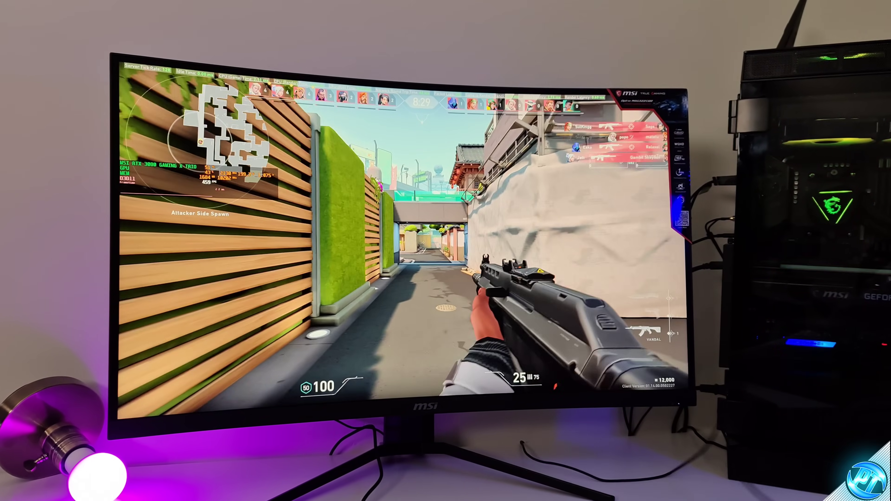
key("1")
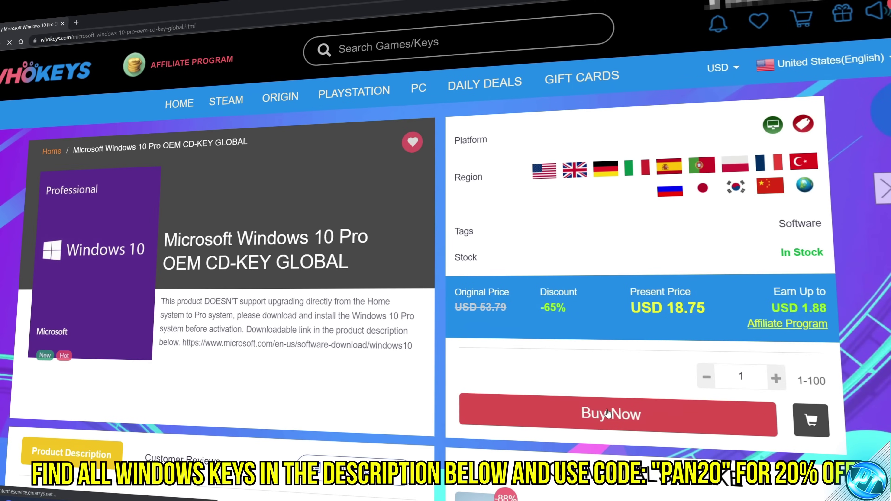
Check out the Windows 10 Pro key using promotion code PAN20.
left_click(608, 414)
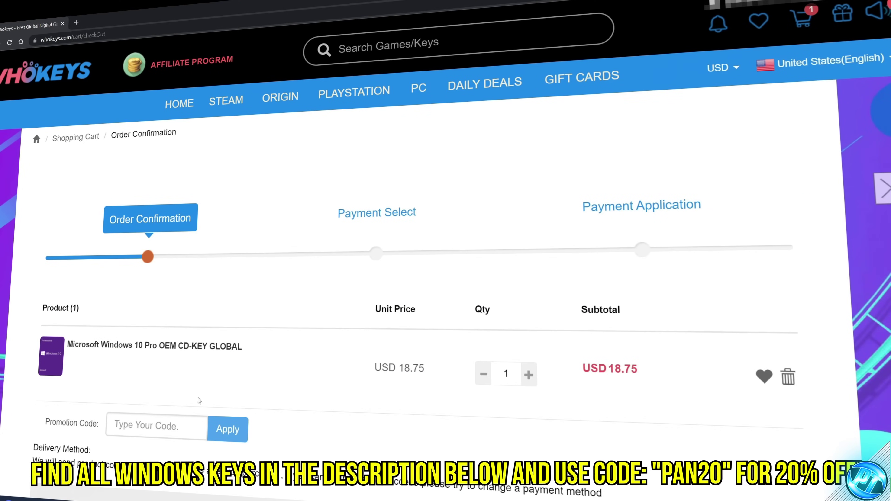
left_click(182, 425)
type("PAN20")
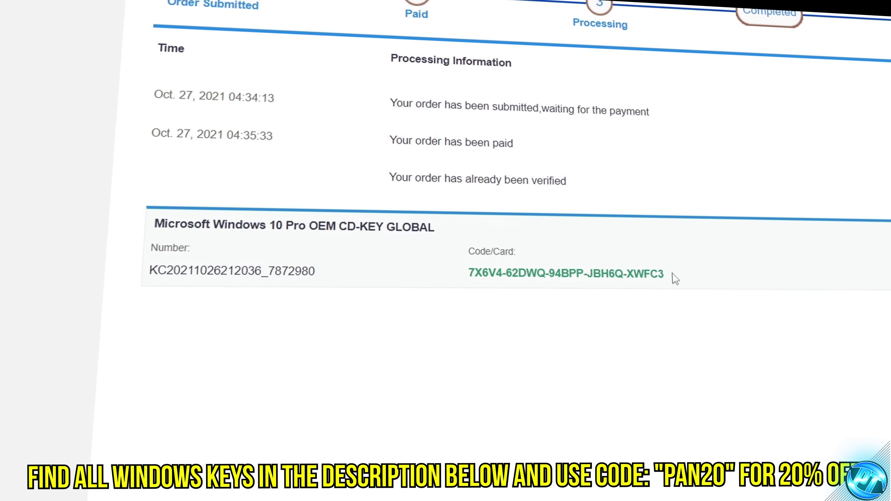
Copy the purchased Windows product key from the order page.
left_click_drag(674, 279, 443, 278)
right_click(598, 279)
left_click(631, 290)
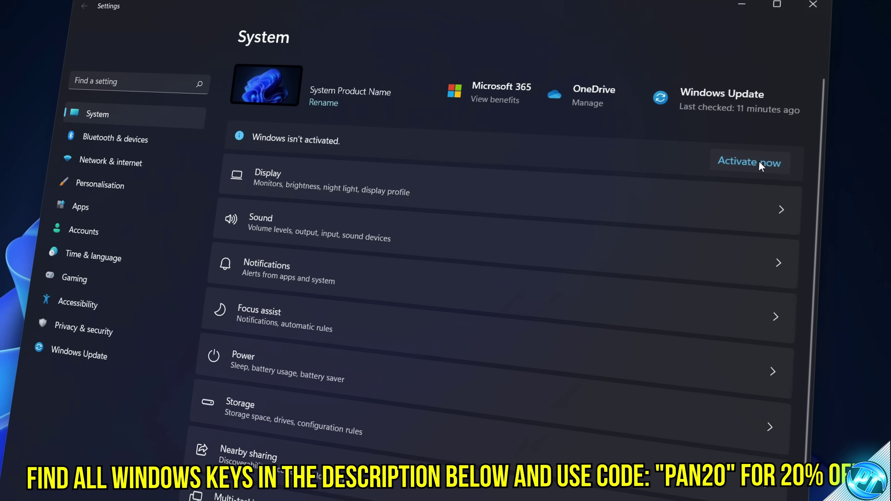
Paste the copied key into Change product key in Activation settings and submit it.
left_click(754, 160)
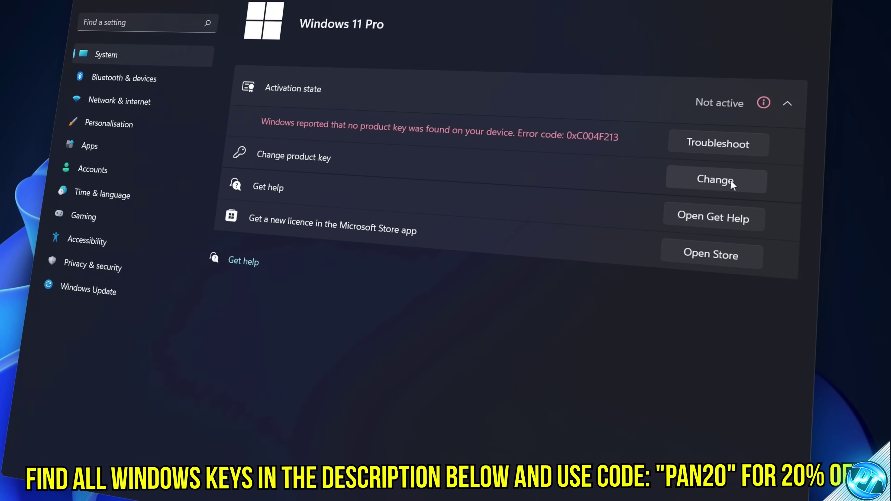
left_click(716, 180)
key("ctrl+v")
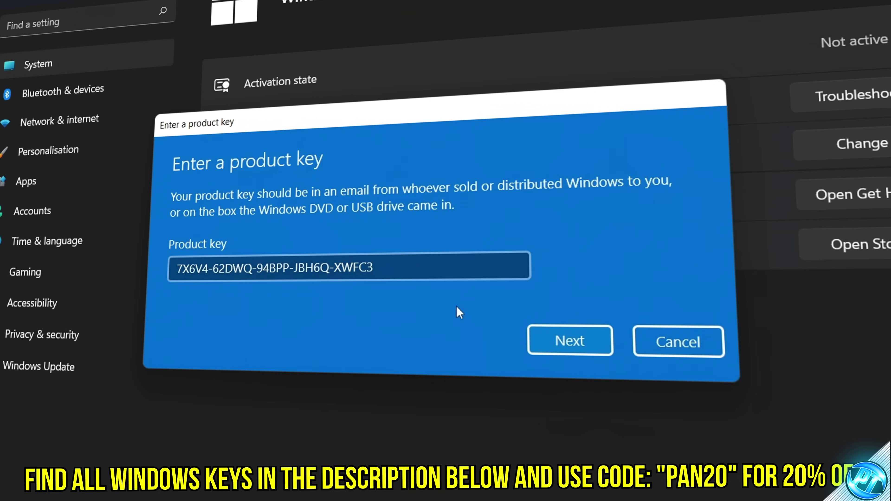
left_click(556, 341)
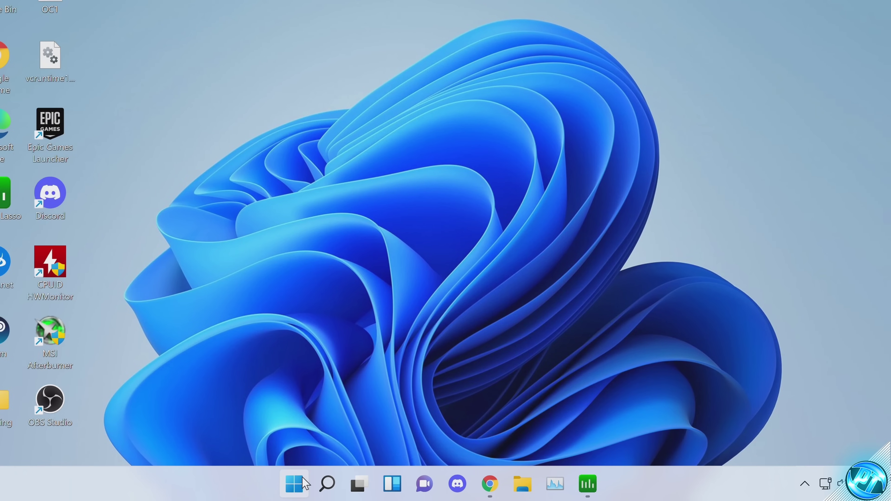
Raise drive C:'s maximum restore-point disk usage from 2% to 5%.
left_click(315, 482)
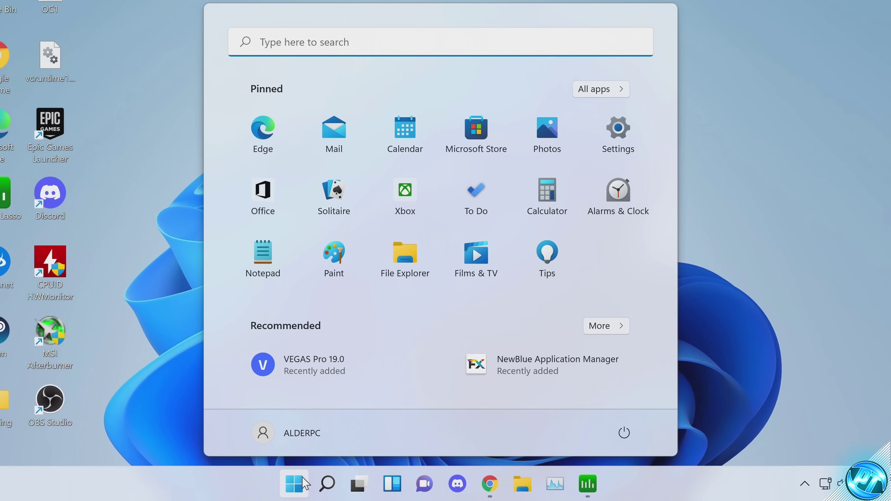
type("restore")
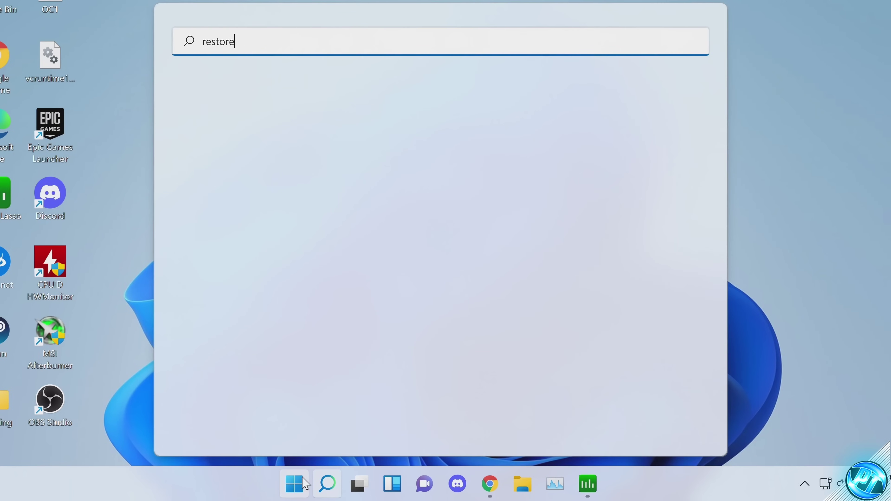
left_click(289, 163)
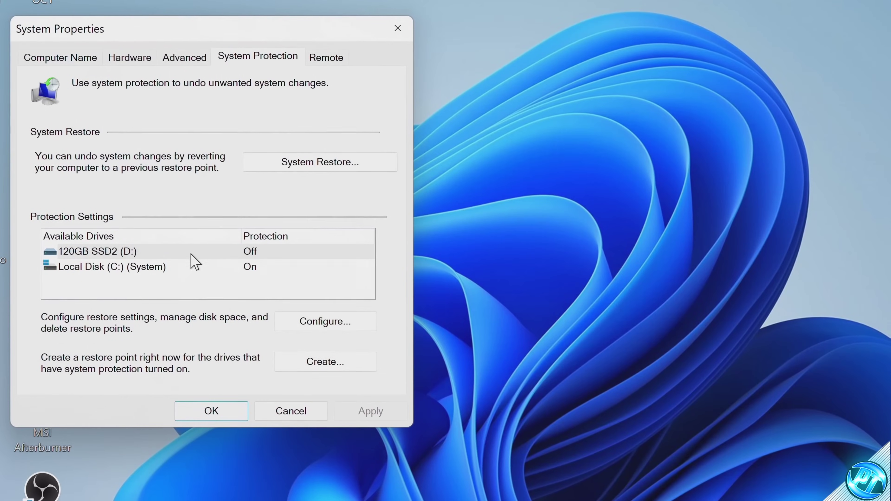
left_click(129, 268)
left_click(308, 324)
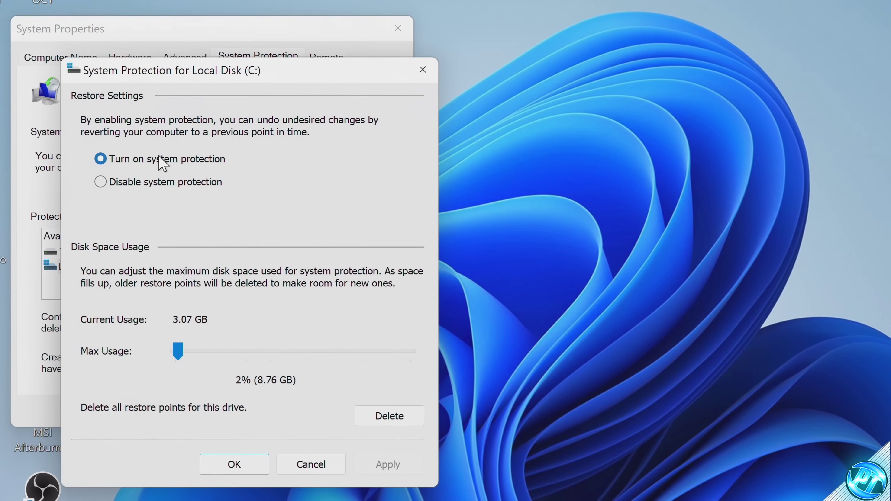
left_click_drag(176, 347, 185, 351)
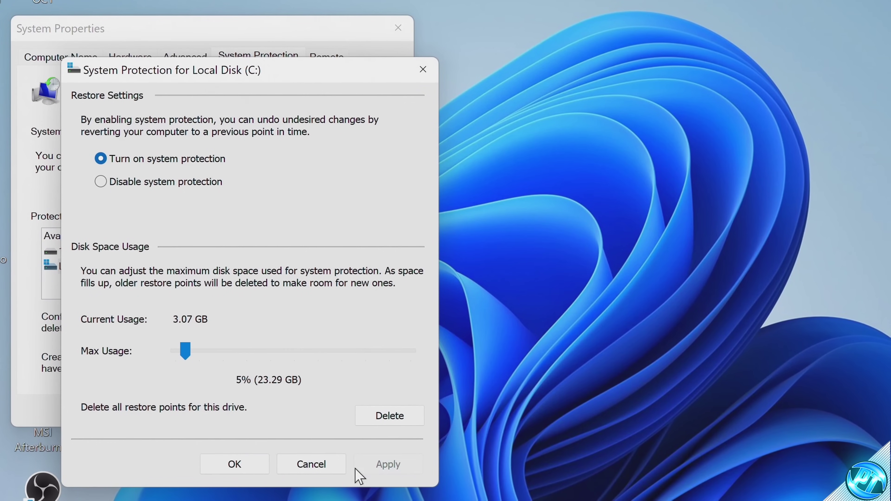
left_click(255, 467)
Create a restore point for drive C: described as 'debloat'.
left_click(109, 268)
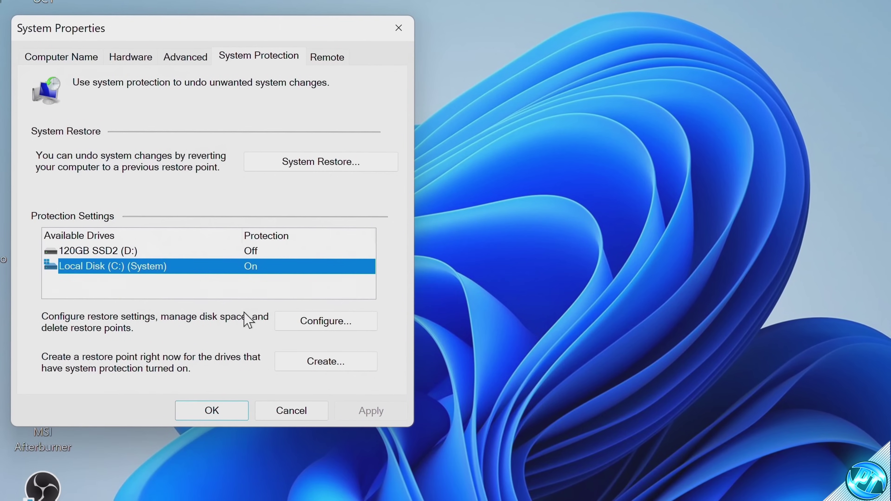
left_click(303, 362)
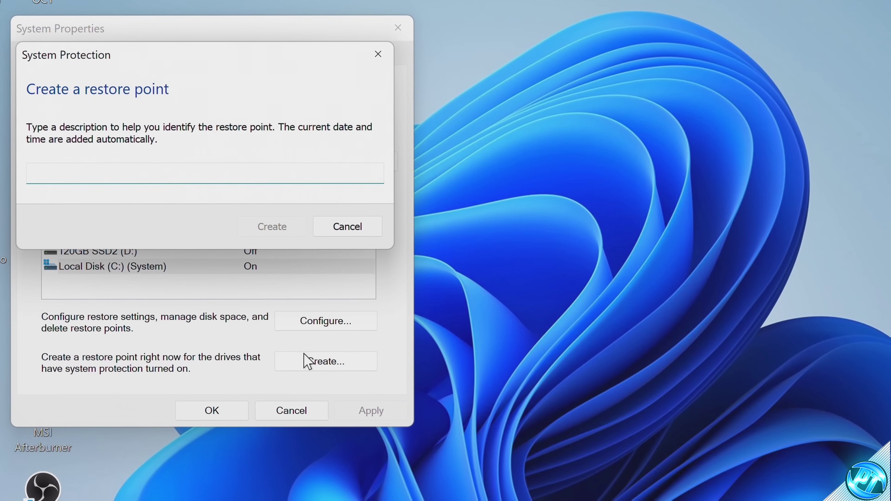
type("debloat")
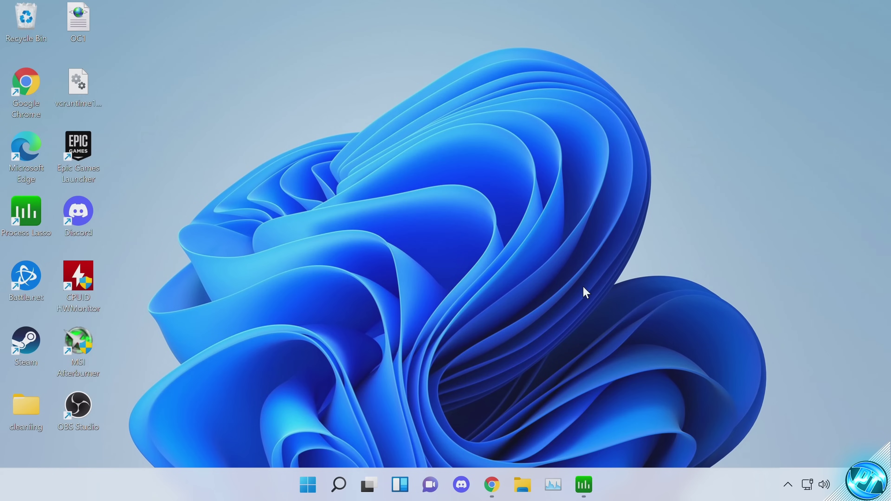
In Task Manager's Startup apps, disable Battle.net and Steam from launching at startup.
key("ctrl+alt+Delete")
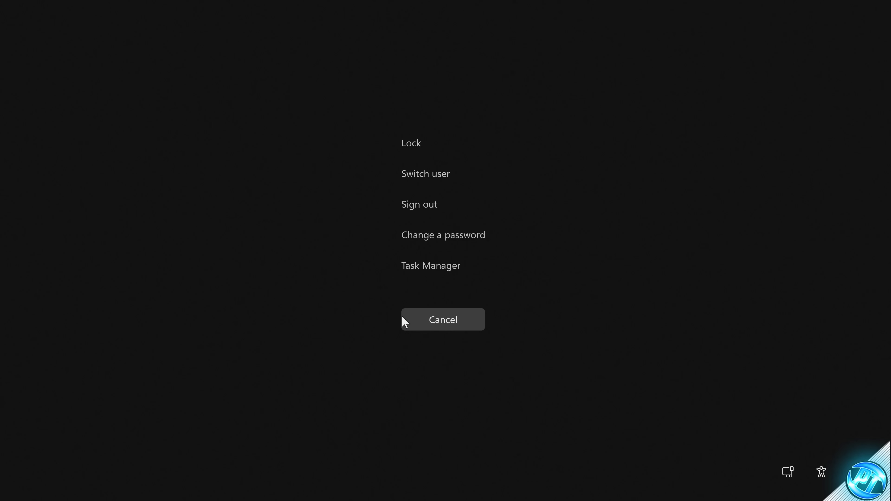
left_click(428, 270)
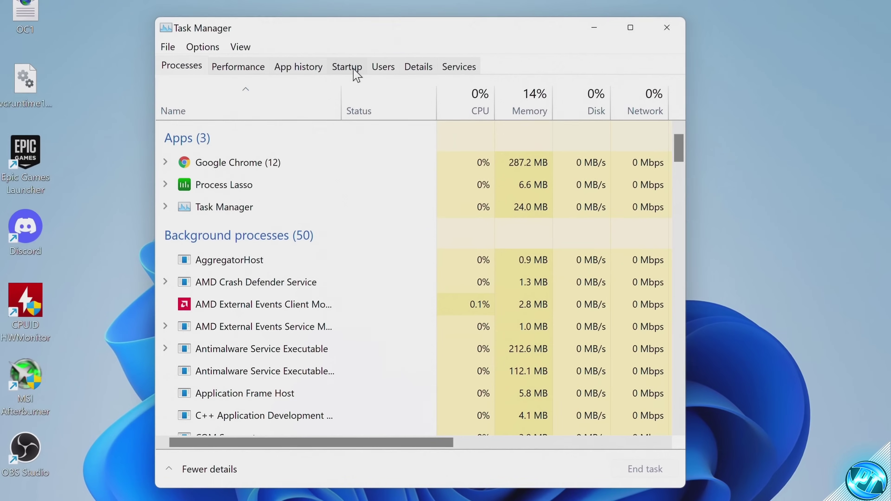
left_click(353, 69)
left_click(229, 162)
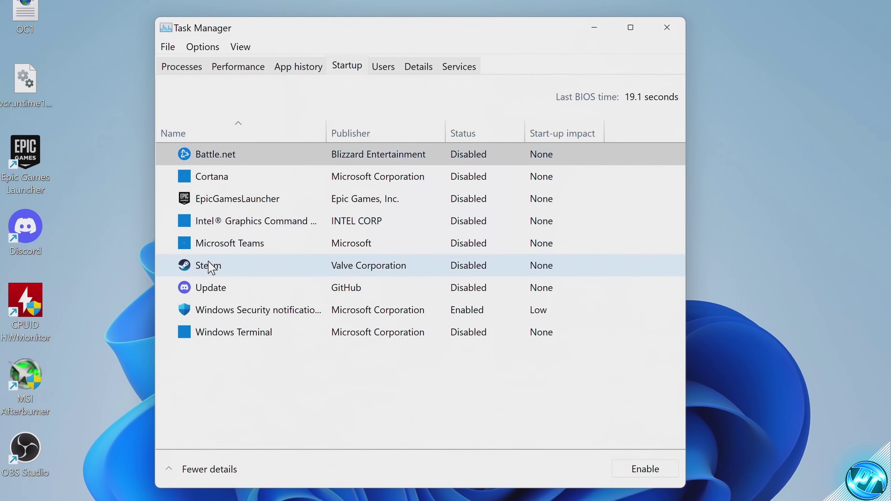
left_click(215, 267)
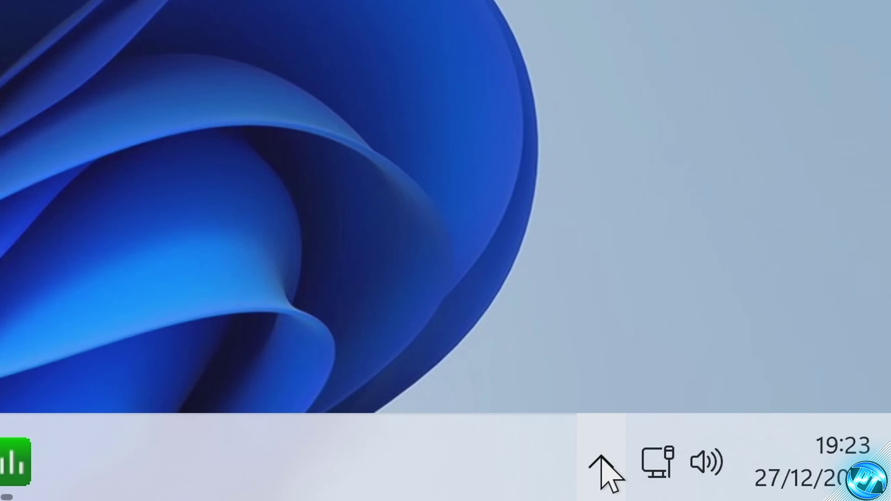
left_click(788, 485)
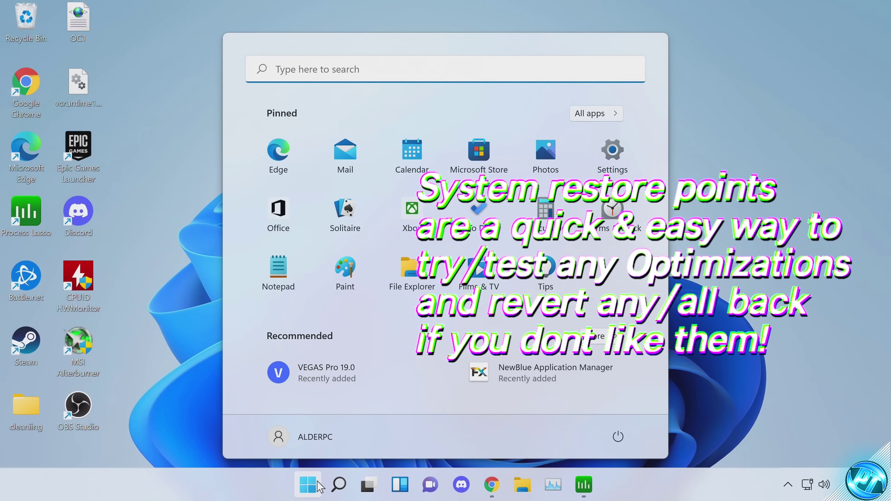
Open the %temp% folder through the Run dialog.
type("run")
key("Return")
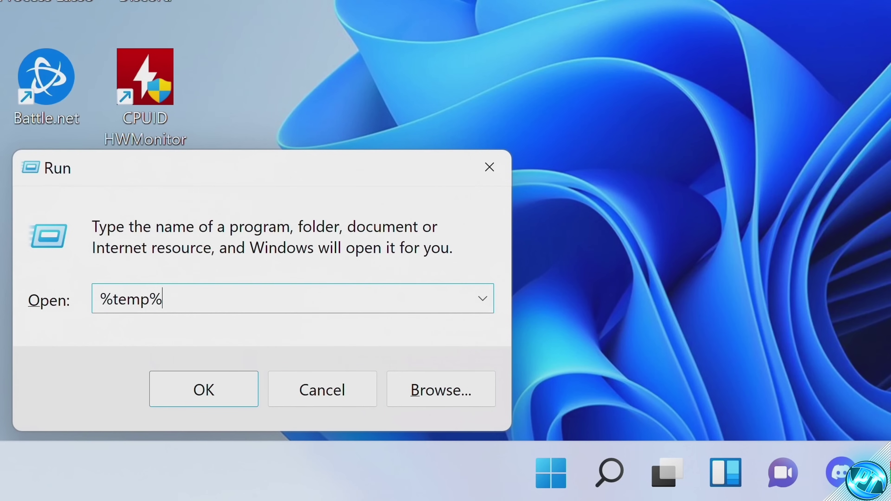
type("%temp%")
key("Return")
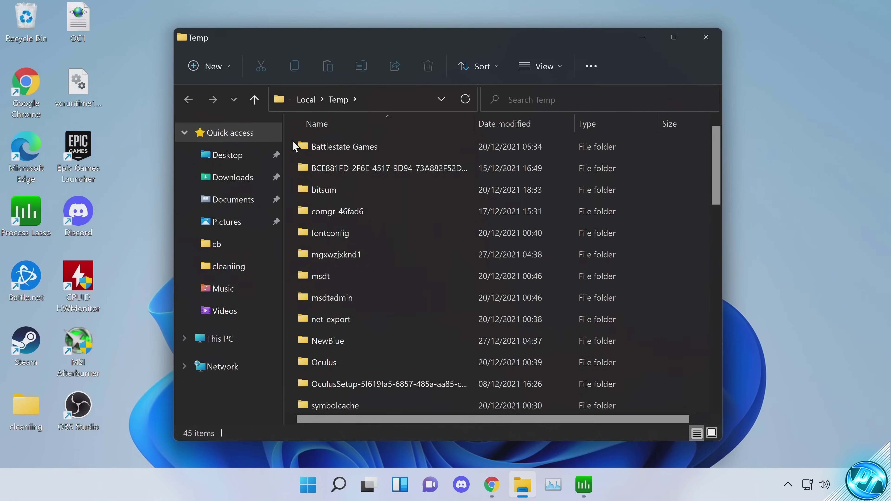
Delete all Temp folder items, applying to all and skipping files in use.
left_click_drag(295, 147, 398, 420)
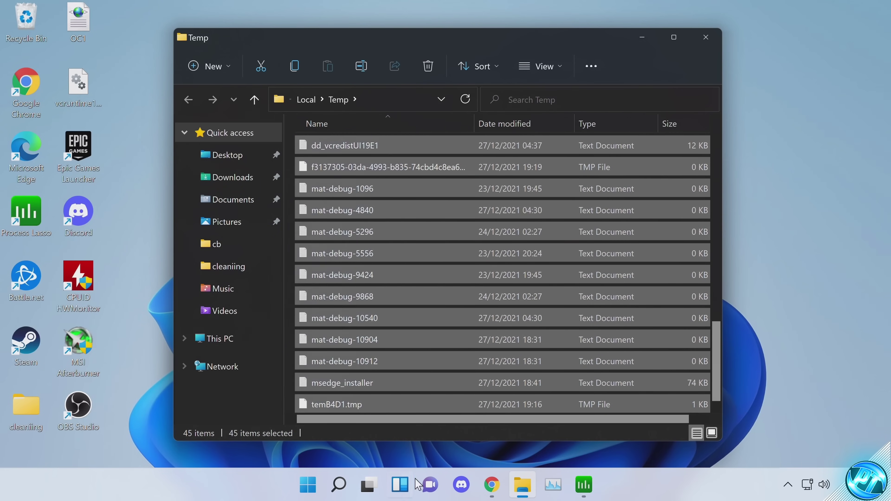
right_click(426, 279)
left_click(529, 293)
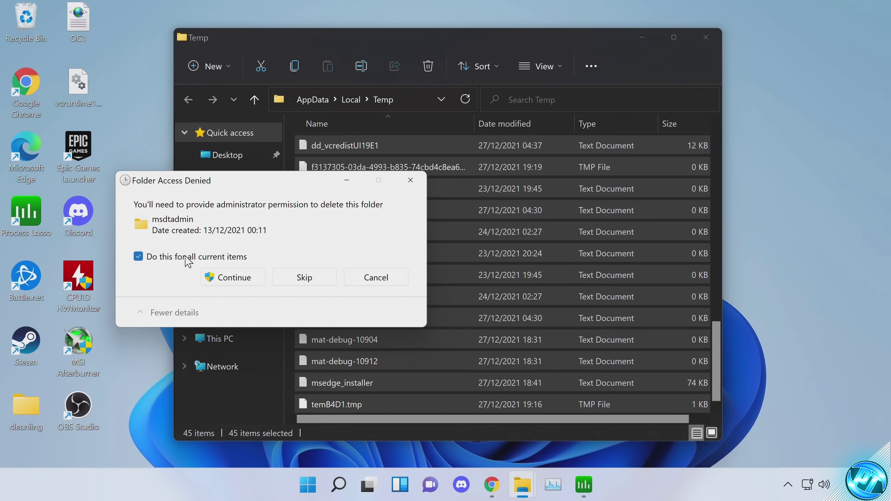
left_click(250, 279)
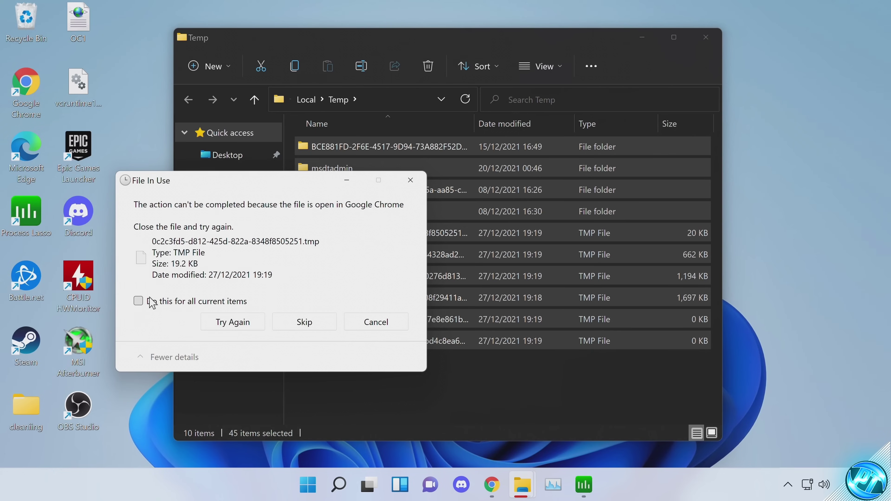
left_click(302, 326)
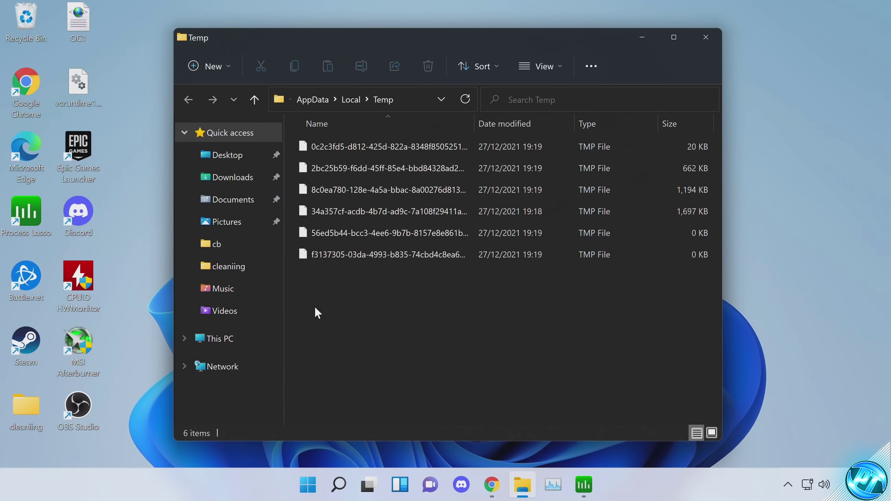
Close the user Temp folder and open the Windows 'temp' folder via Run.
left_click(699, 46)
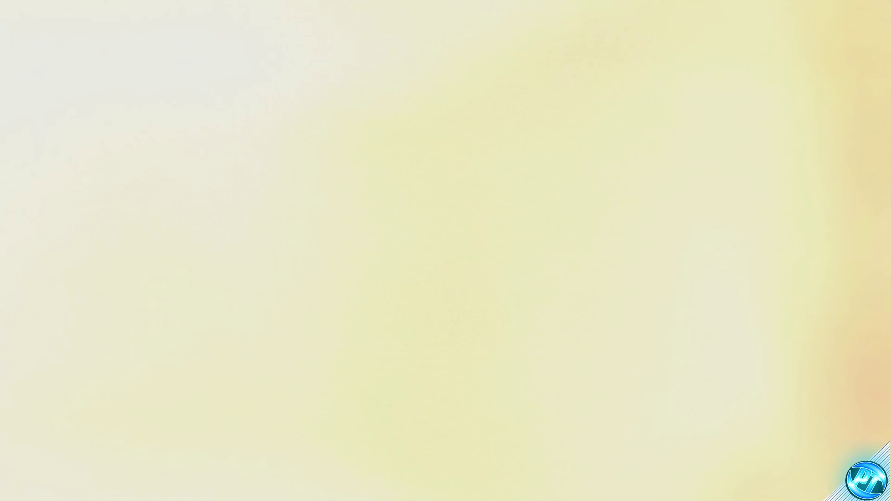
left_click(309, 477)
type("run")
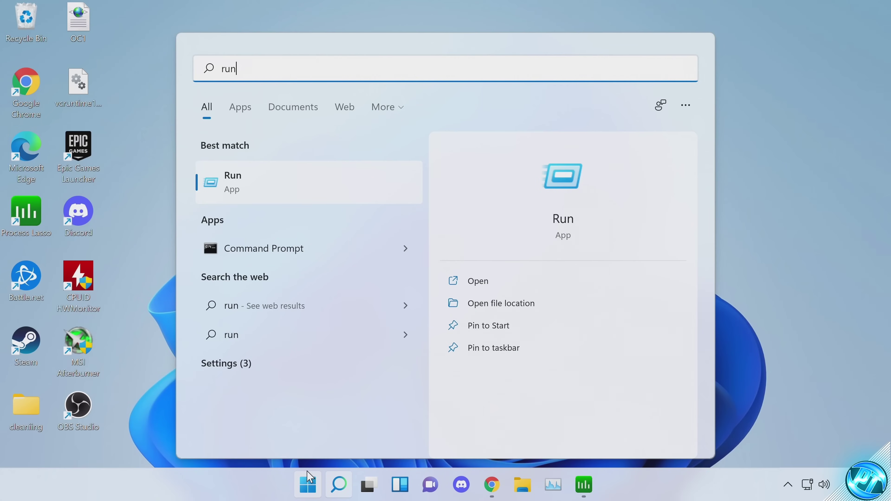
key("Return")
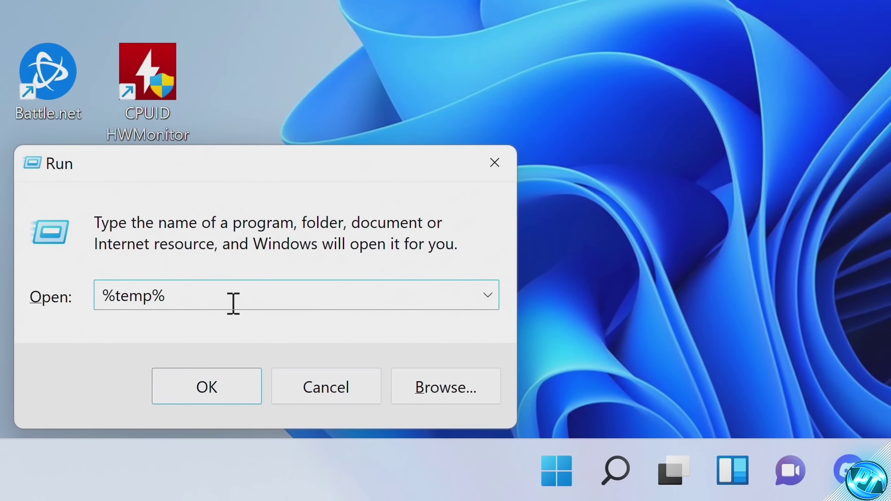
key("BackSpace")
left_click(118, 295)
key("BackSpace")
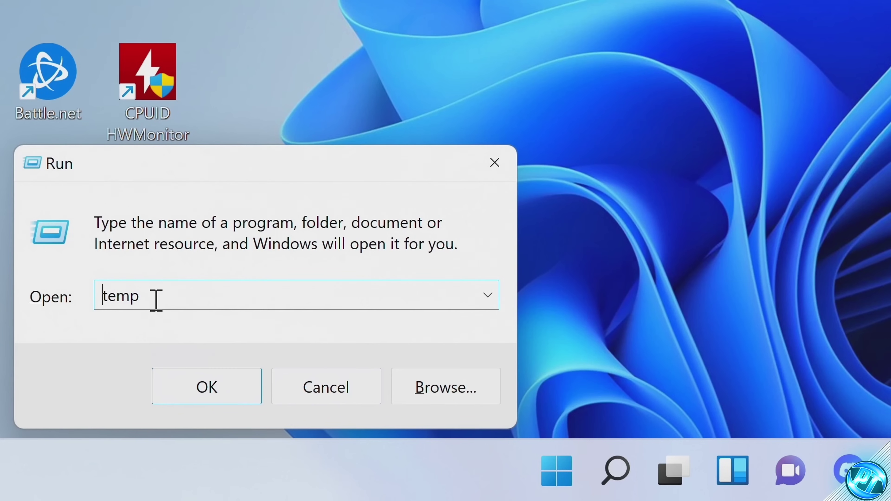
key("Return")
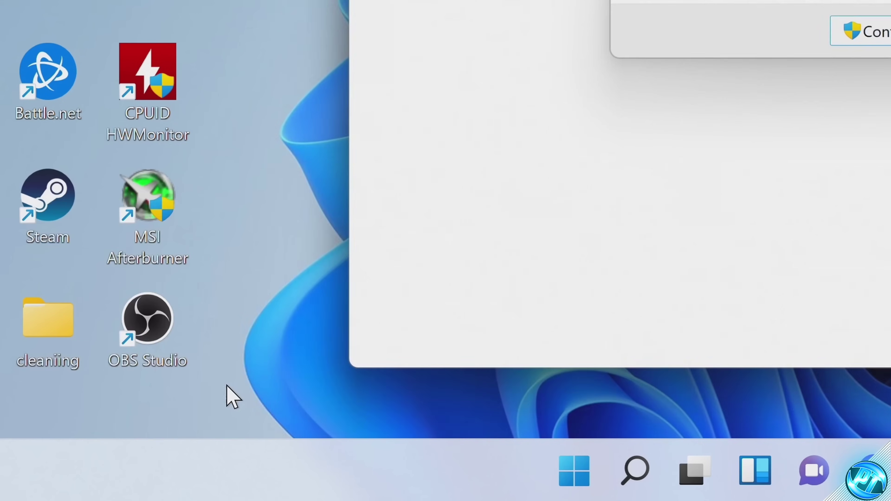
Grant access, delete all seven Windows Temp items, and close File Explorer.
left_click(478, 261)
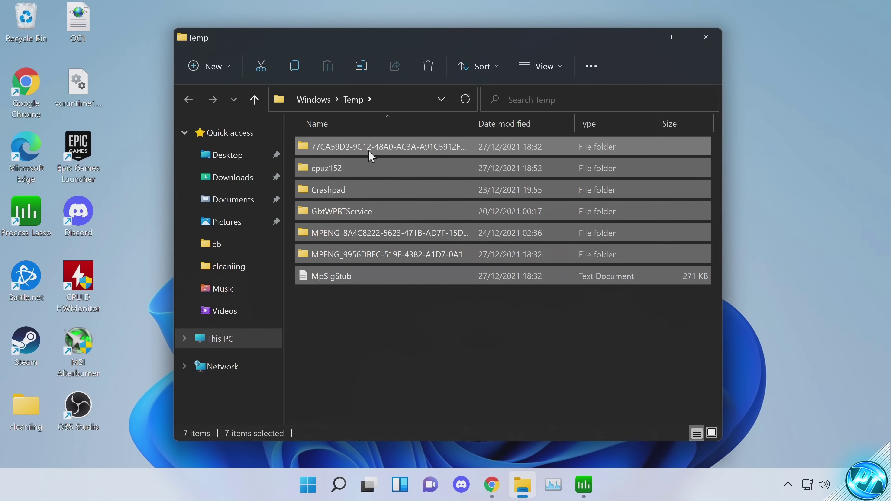
right_click(371, 155)
left_click(471, 167)
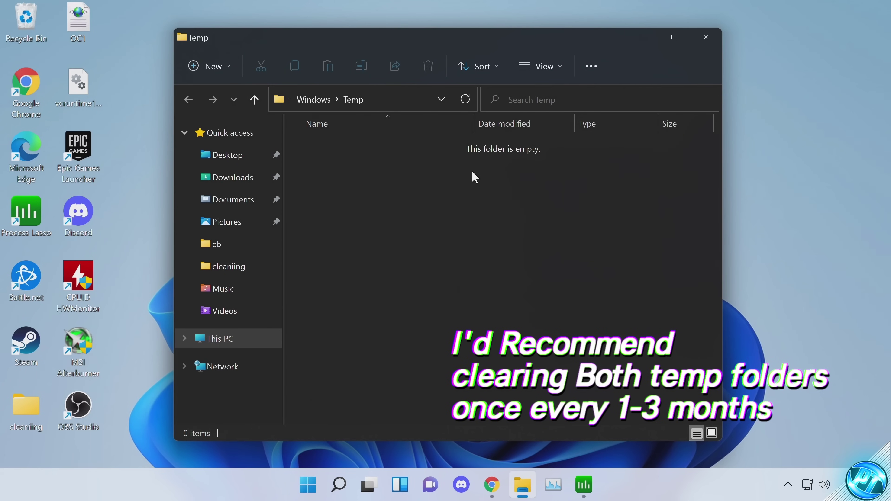
key("alt+F4")
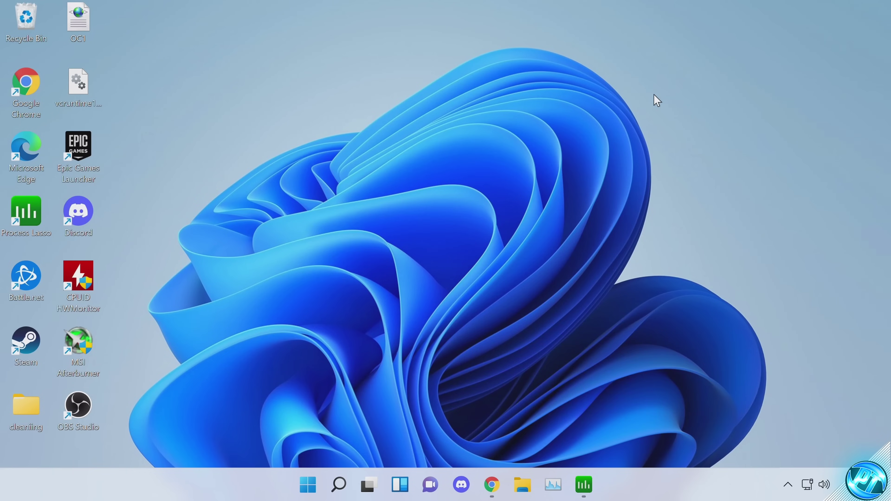
Launch Disk Clean-up on drive C: and rescan including system files.
left_click(311, 472)
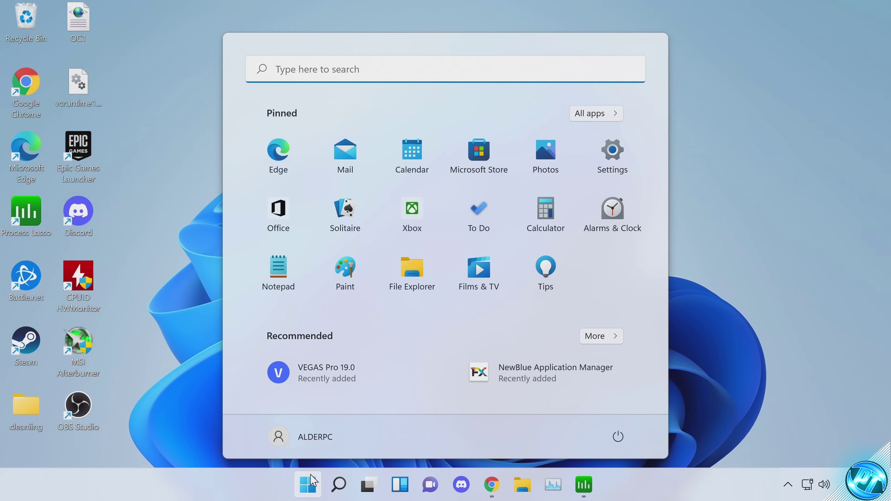
type("disk cleanup")
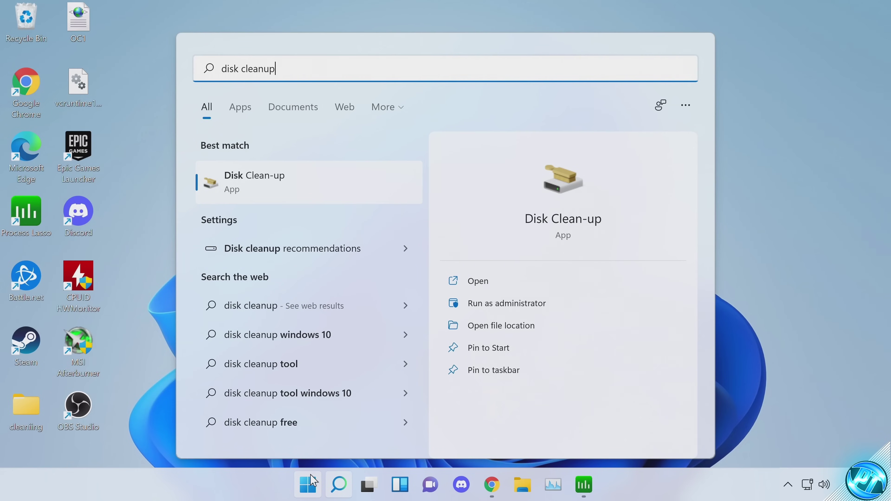
left_click(314, 190)
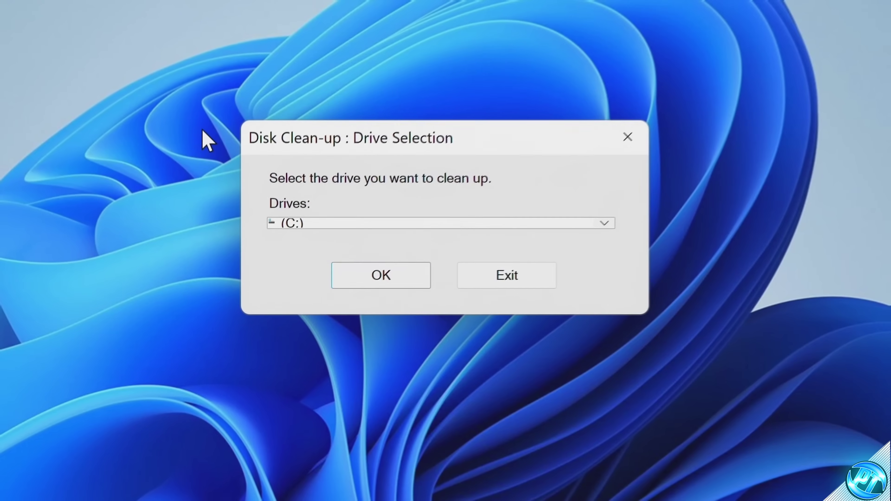
left_click(393, 235)
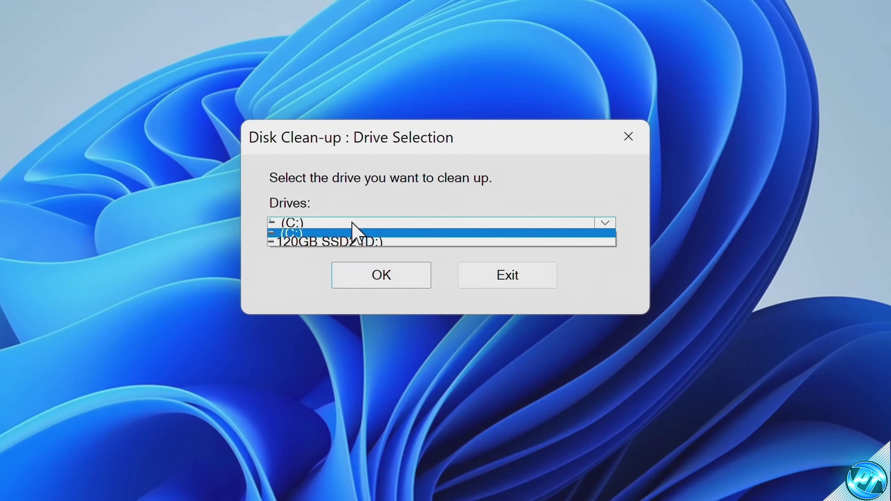
left_click(347, 233)
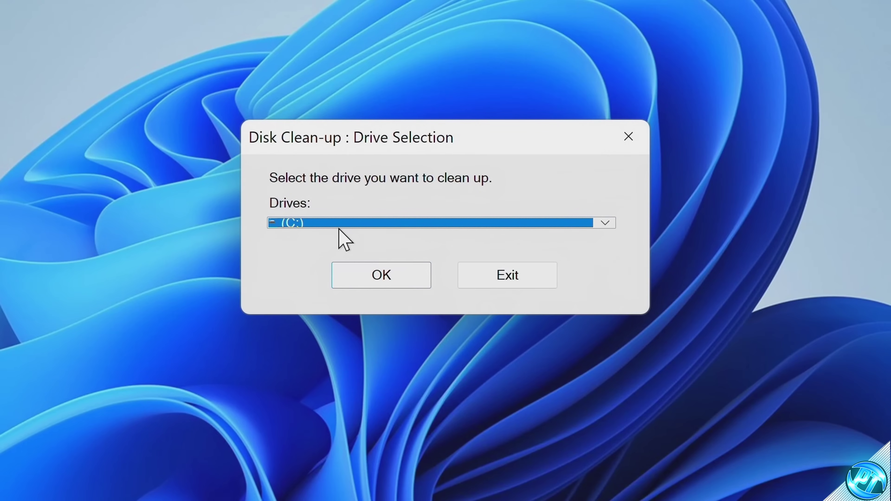
left_click(368, 273)
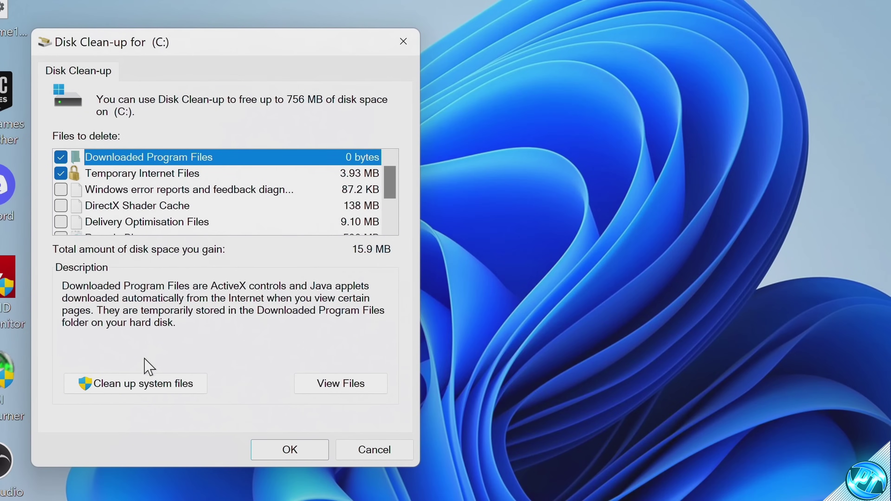
left_click(154, 382)
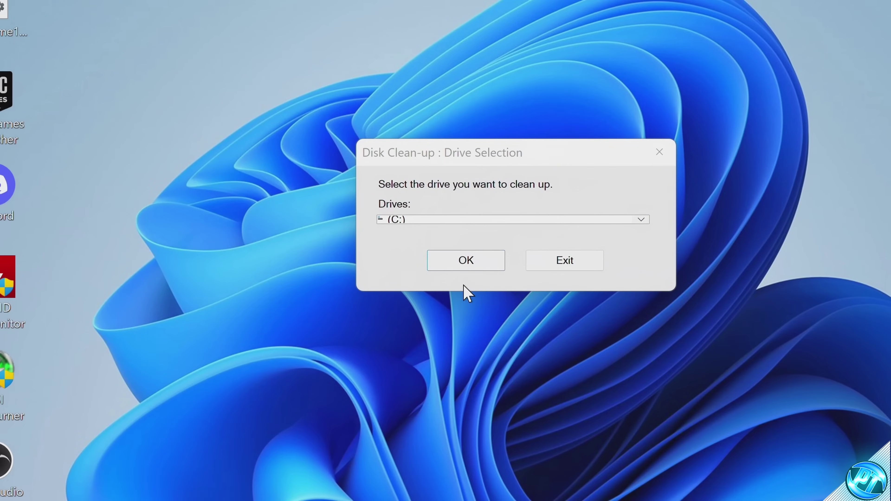
left_click(477, 267)
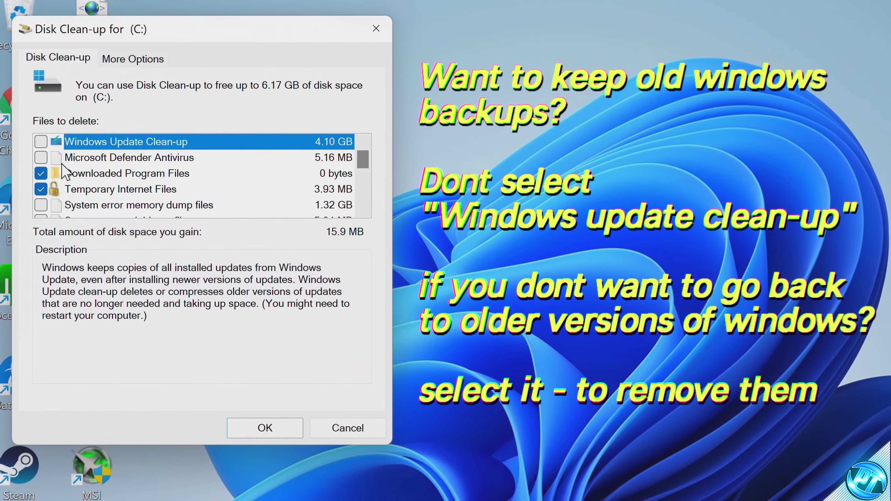
Tick Windows Update Clean-up, memory dumps, Shader Cache, Recycle Bin and Temporary files, then permanently delete them.
left_click(41, 142)
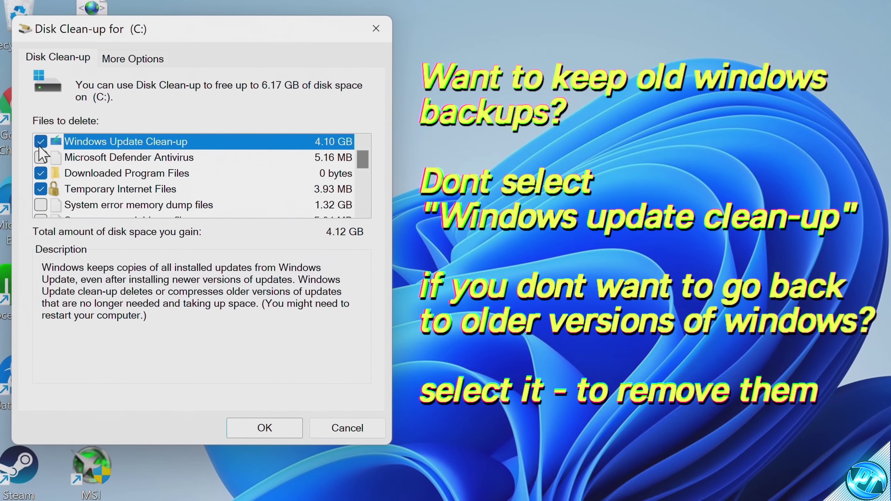
left_click(40, 146)
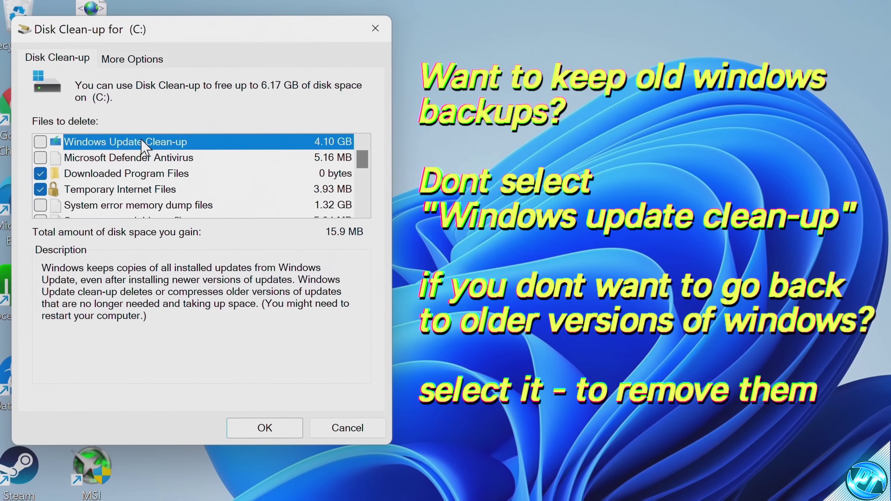
left_click(41, 142)
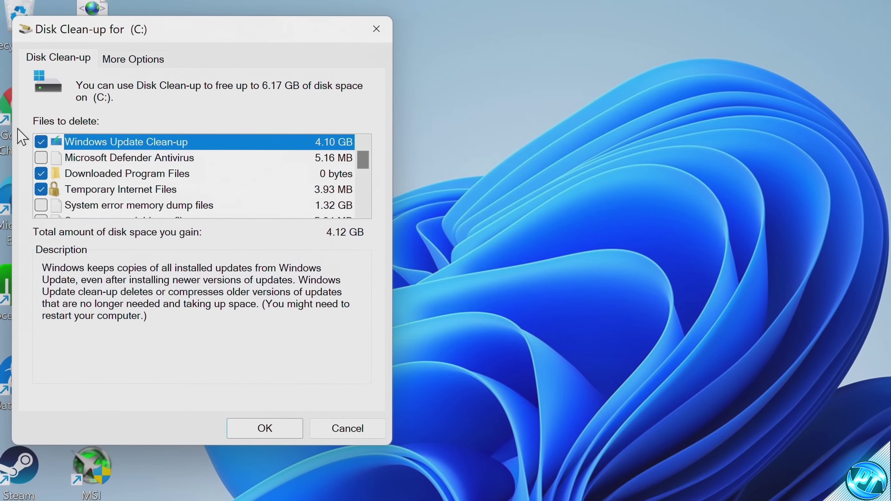
scroll(38, 162, "down", 1)
left_click(41, 158)
left_click(40, 205)
scroll(40, 189, "down", 2)
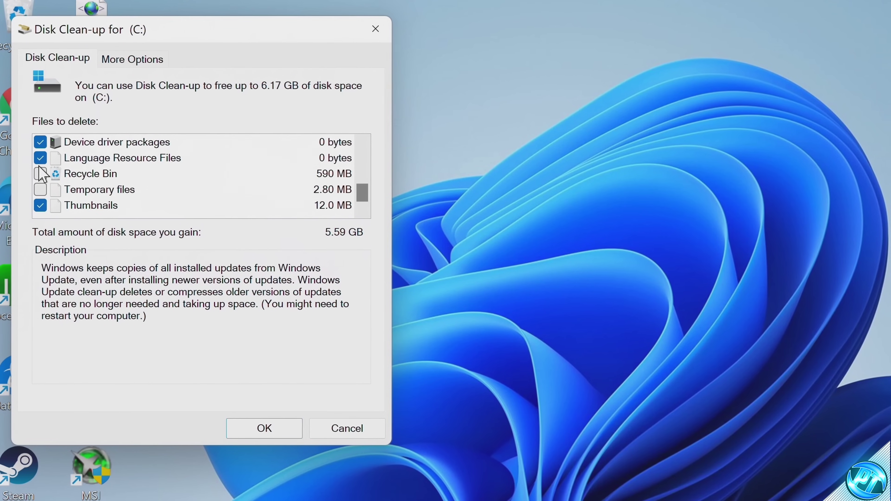
left_click(39, 174)
left_click(40, 188)
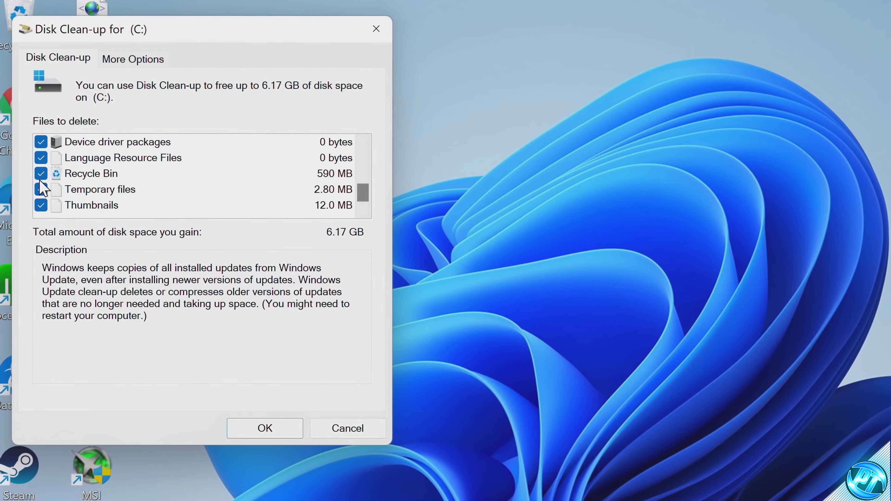
scroll(99, 184, "up", 3)
scroll(112, 177, "down", 3)
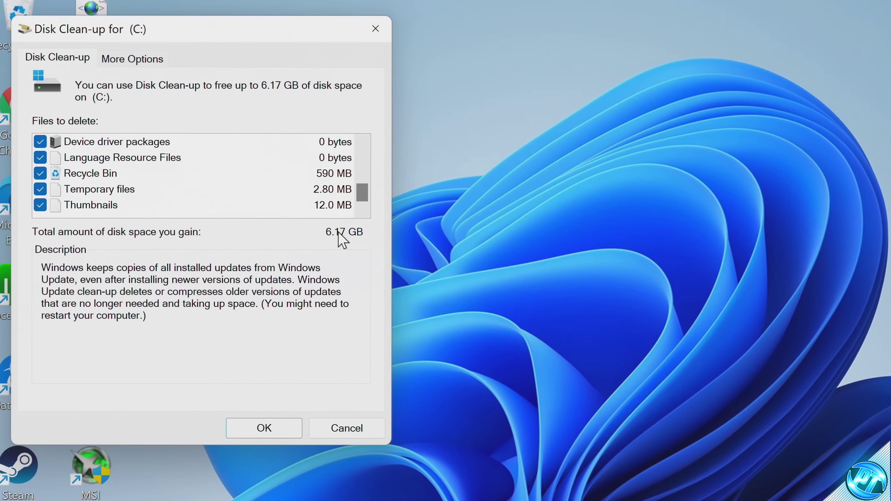
left_click(250, 428)
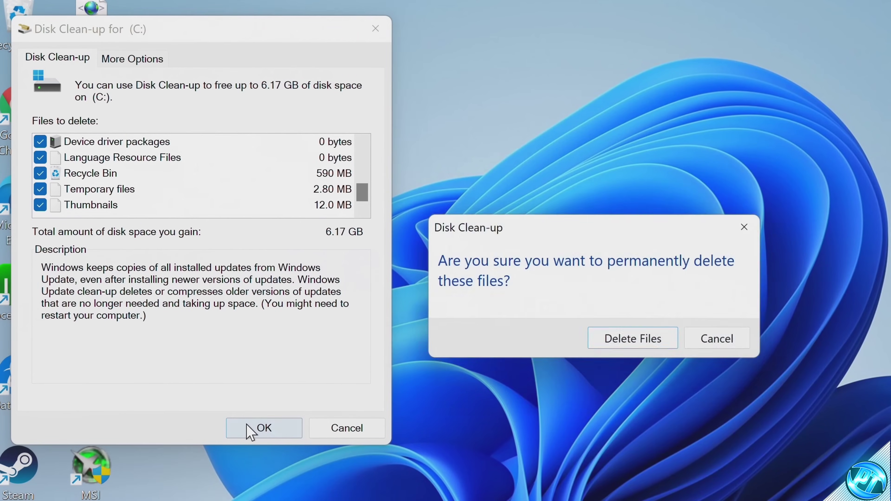
left_click(570, 301)
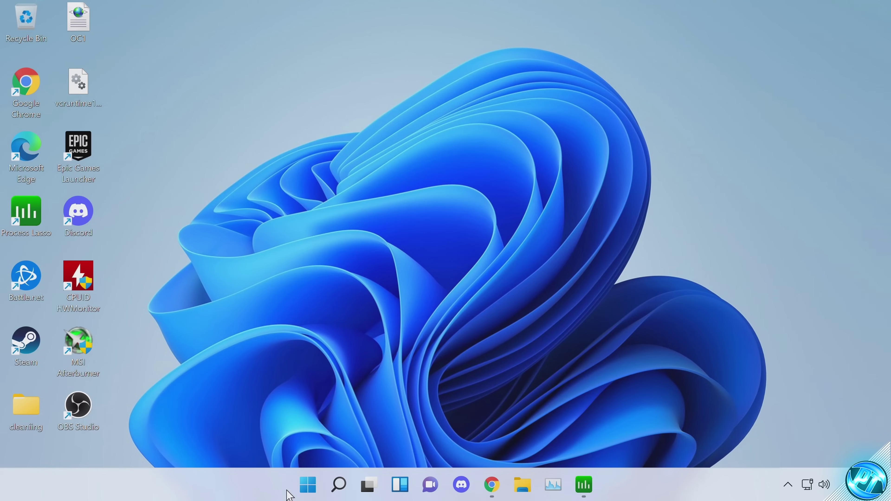
Open the Performance Options from Advanced system settings.
left_click(299, 489)
type("advanced")
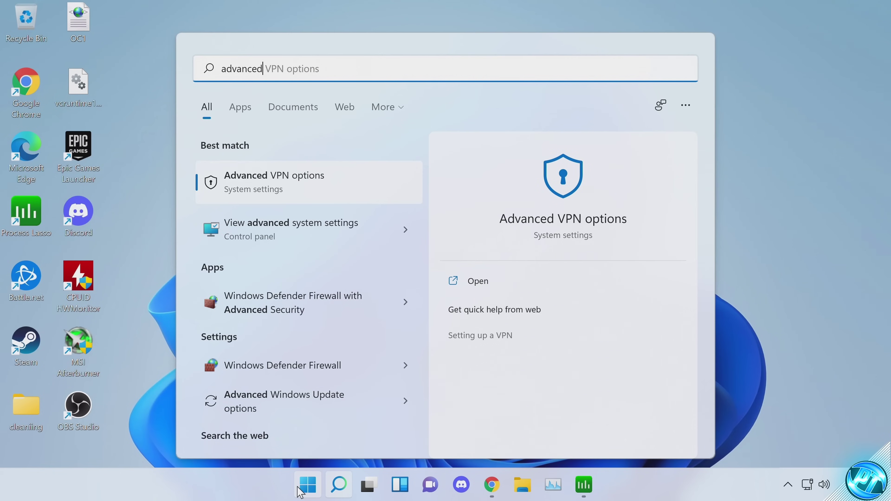
type(" system settings")
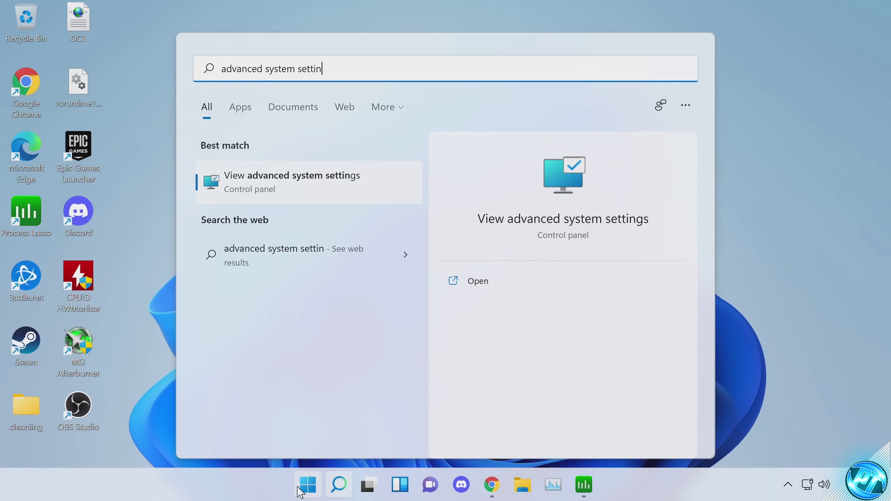
left_click(297, 181)
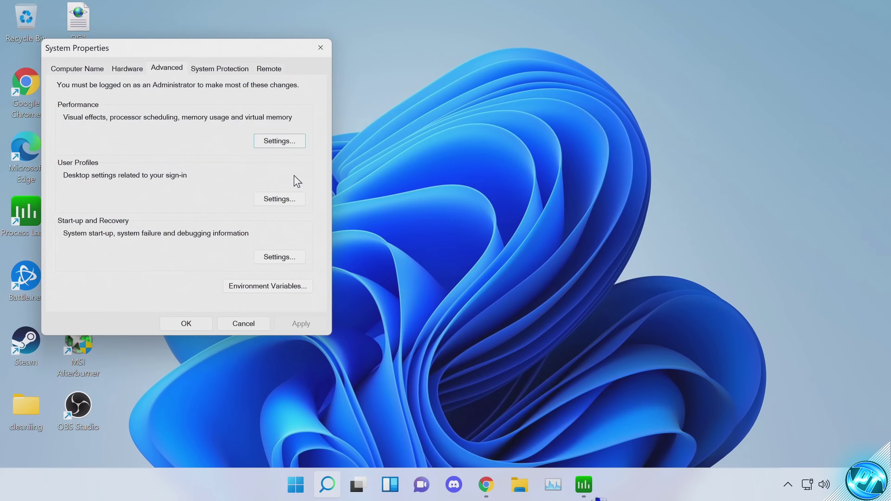
left_click(294, 141)
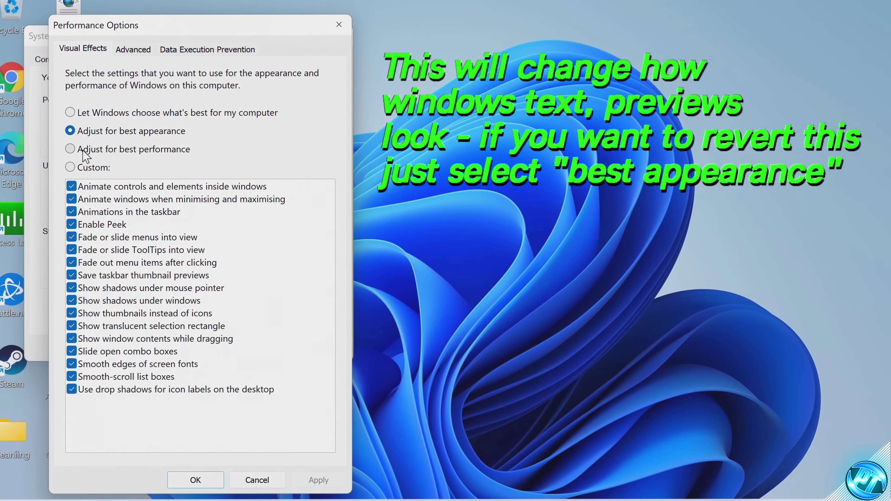
Set visual effects to best performance, keeping thumbnails instead of icons and smooth screen-font edges.
left_click(128, 150)
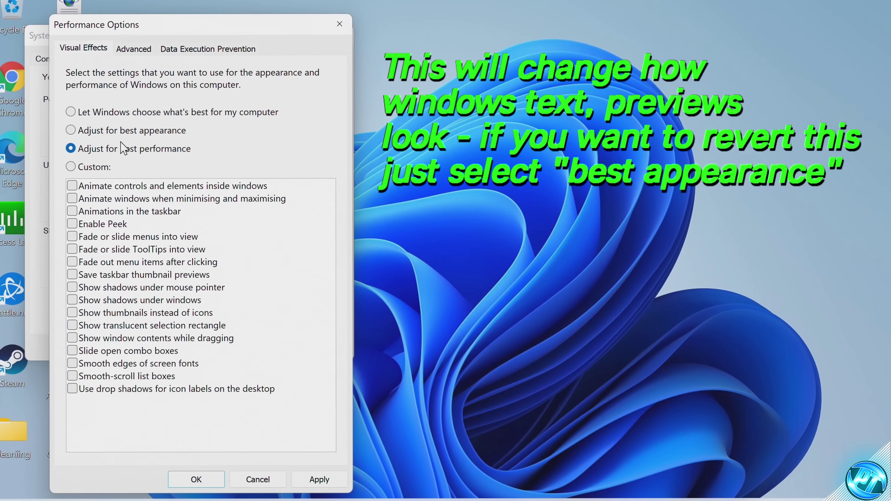
left_click(109, 132)
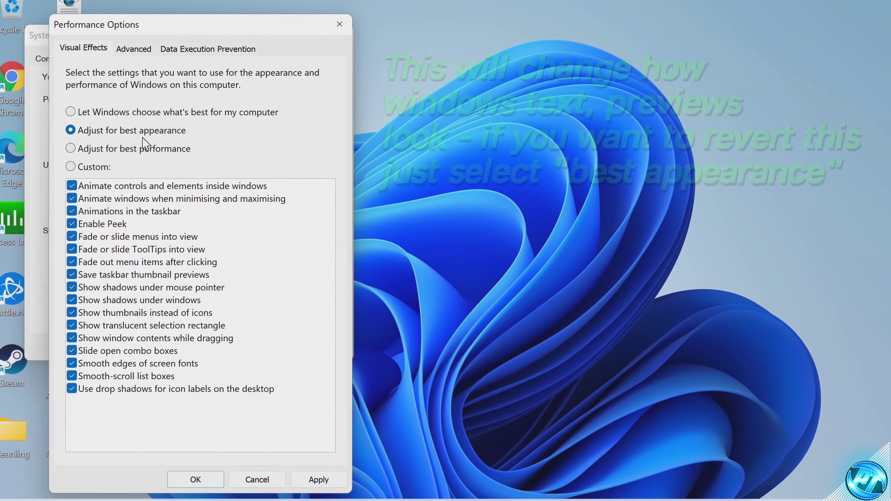
left_click(131, 149)
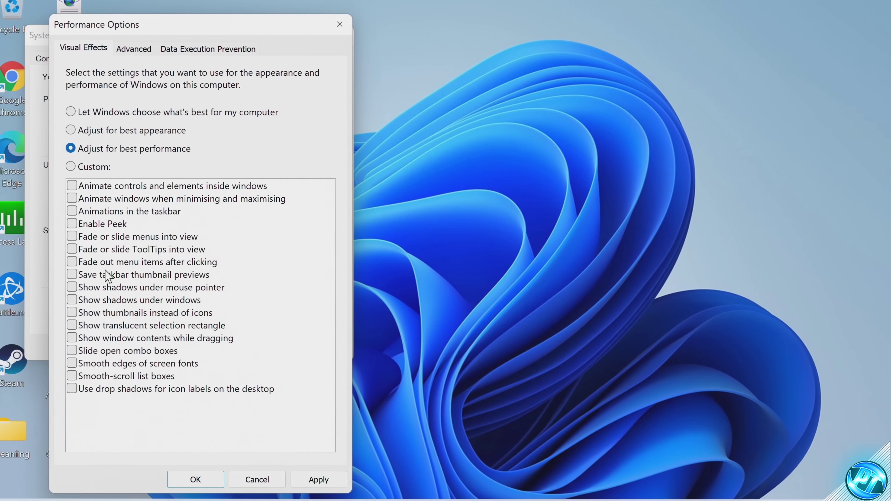
left_click(109, 312)
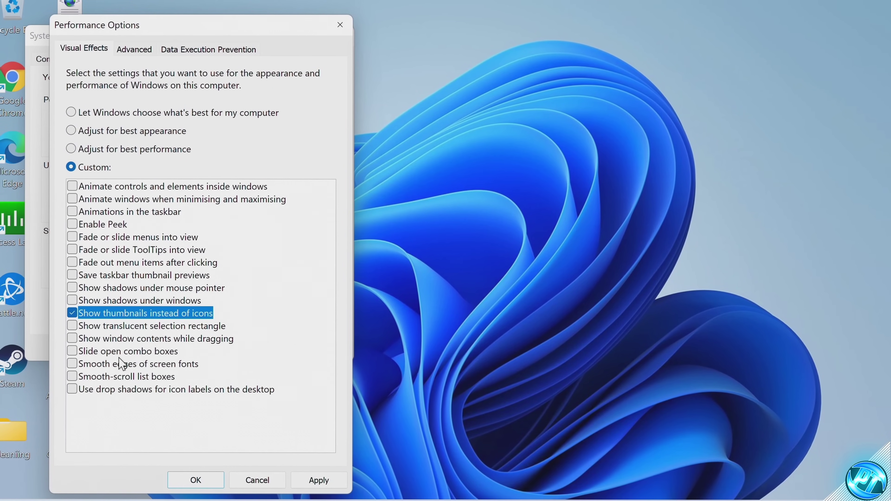
left_click(109, 364)
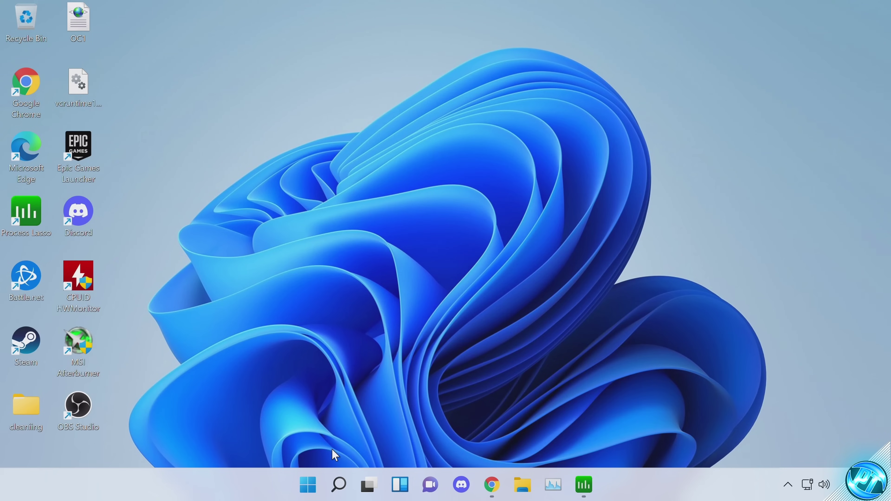
Open Storage Sense settings and review Local Disk (C:) usage, 420 GB of 465 GB, with Storage Sense on.
left_click(309, 485)
type("stora")
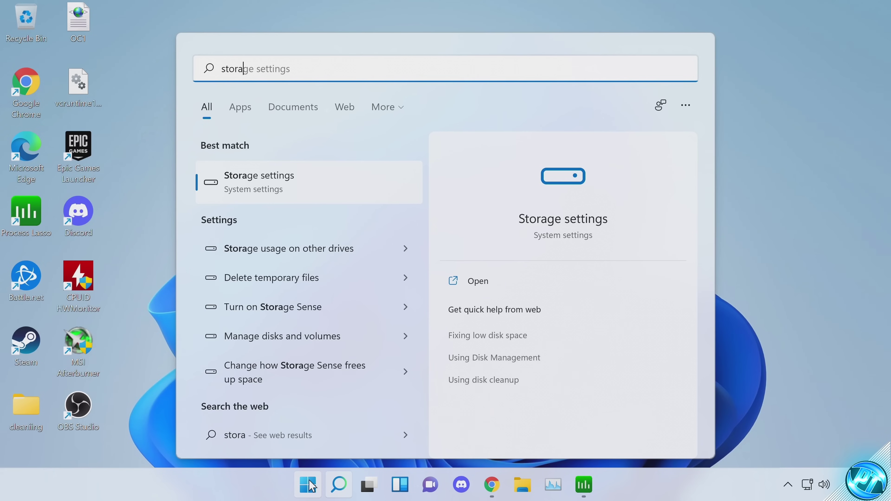
type("ge sense")
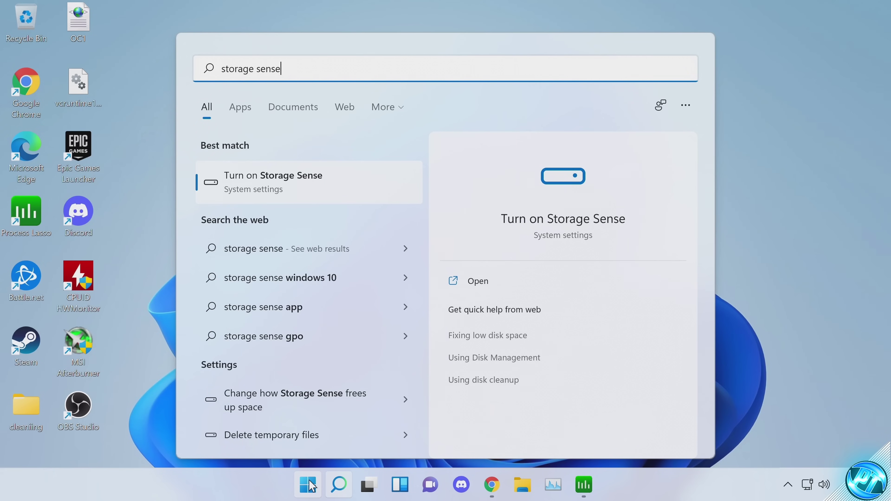
left_click(288, 188)
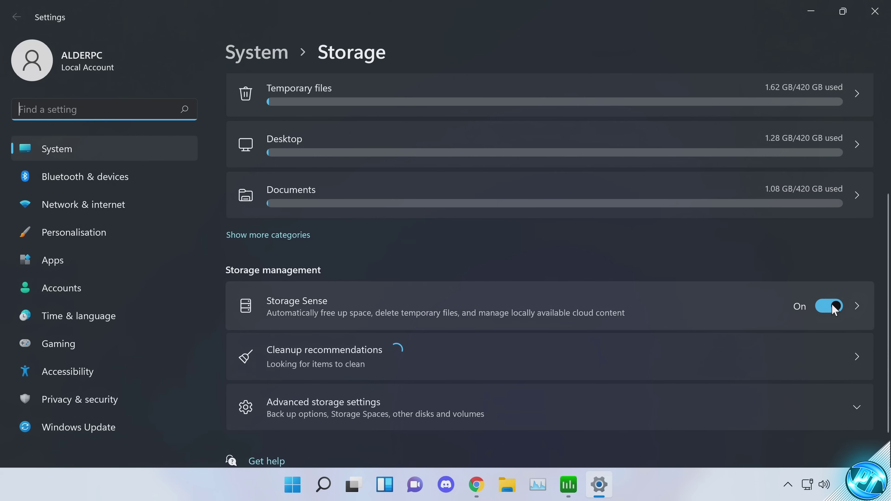
scroll(831, 312, "up", 5)
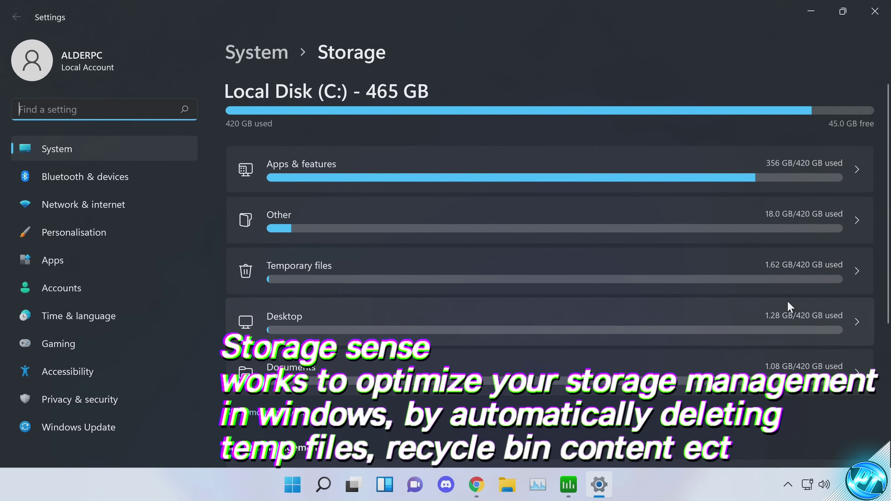
scroll(820, 319, "down", 5)
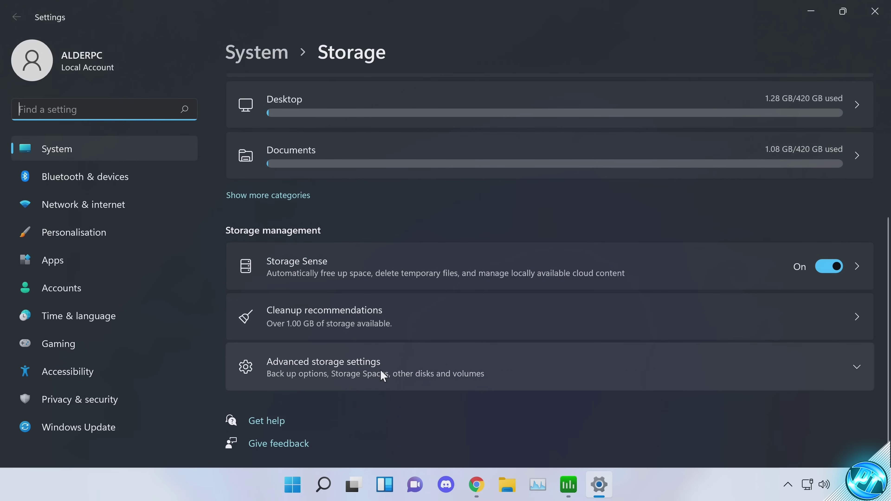
scroll(382, 372, "up", 5)
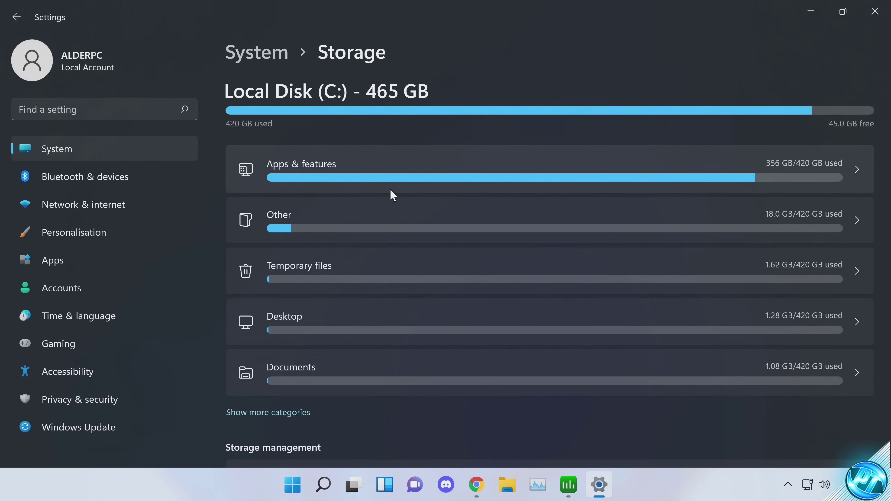
scroll(393, 195, "down", 5)
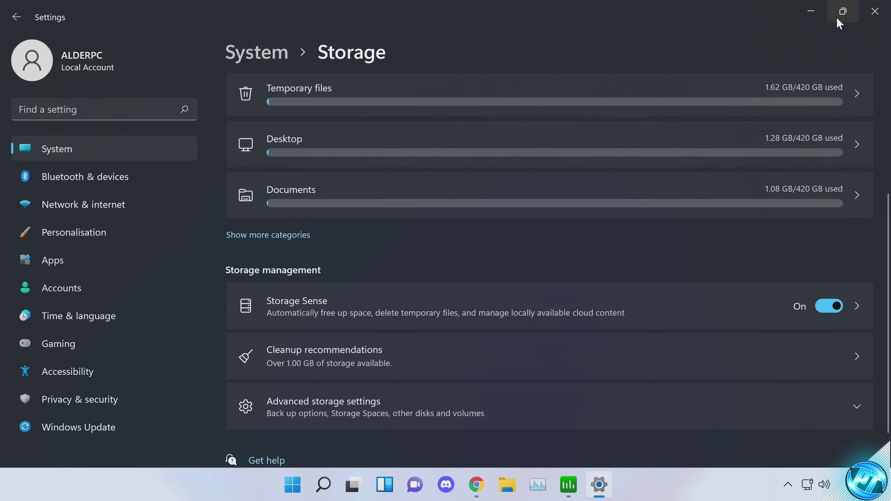
left_click(875, 11)
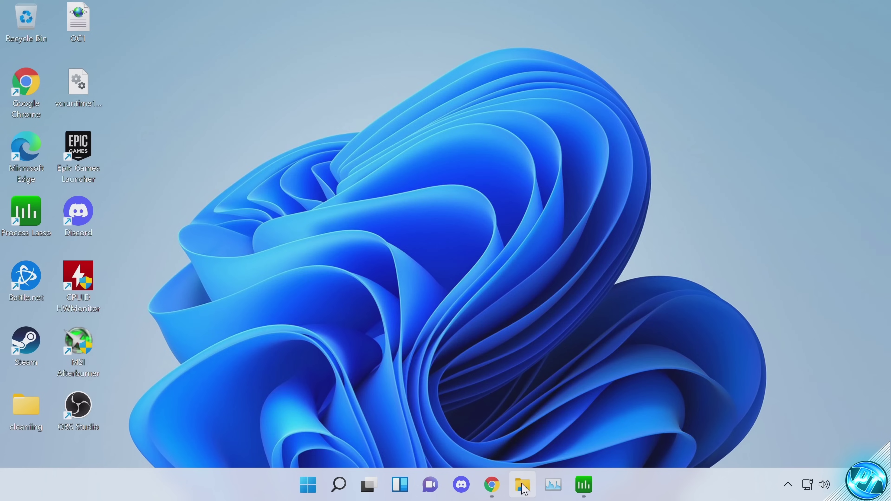
left_click(523, 488)
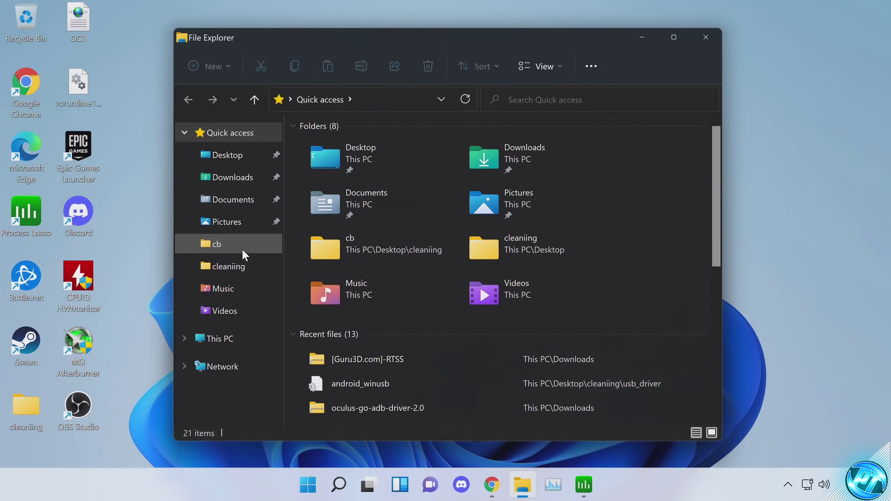
left_click(221, 342)
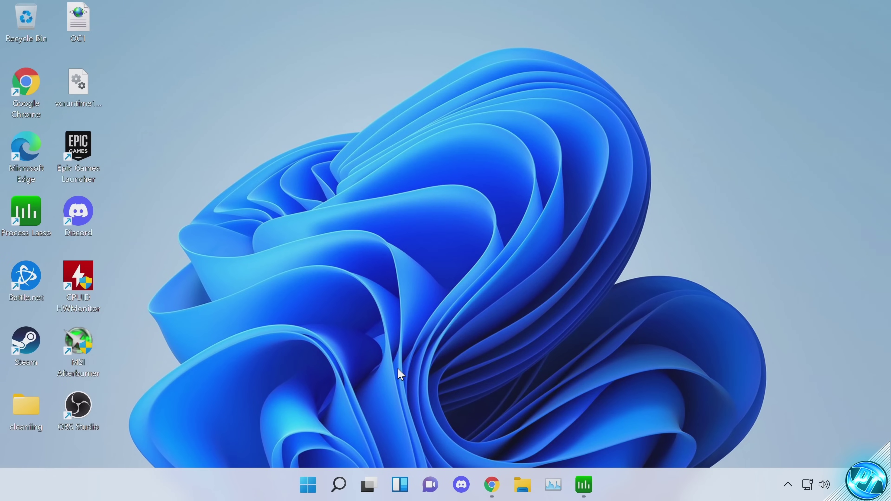
Search Start for 'remove' and open the Add or remove programs settings.
left_click(309, 488)
type("remove")
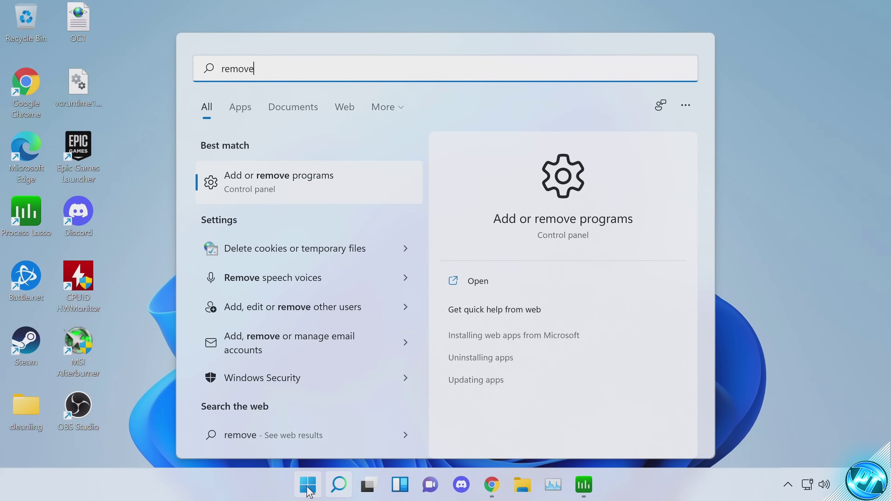
left_click(330, 194)
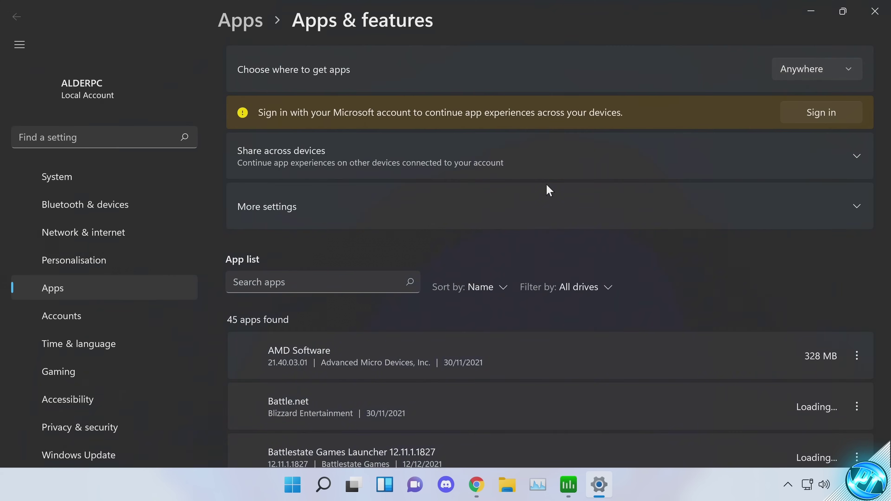
Scroll through the installed apps list, viewing and then dismissing the Alarms & Clock options.
scroll(607, 243, "down", 2)
scroll(653, 237, "down", 1)
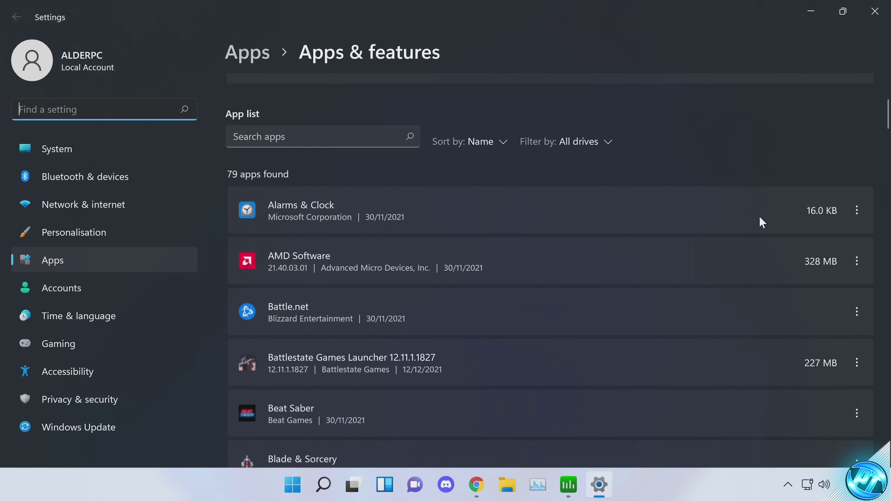
left_click(856, 210)
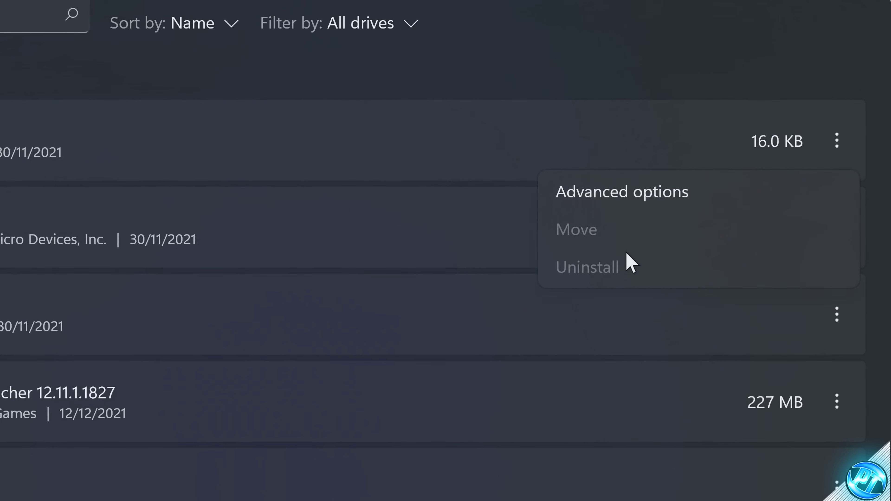
left_click(646, 406)
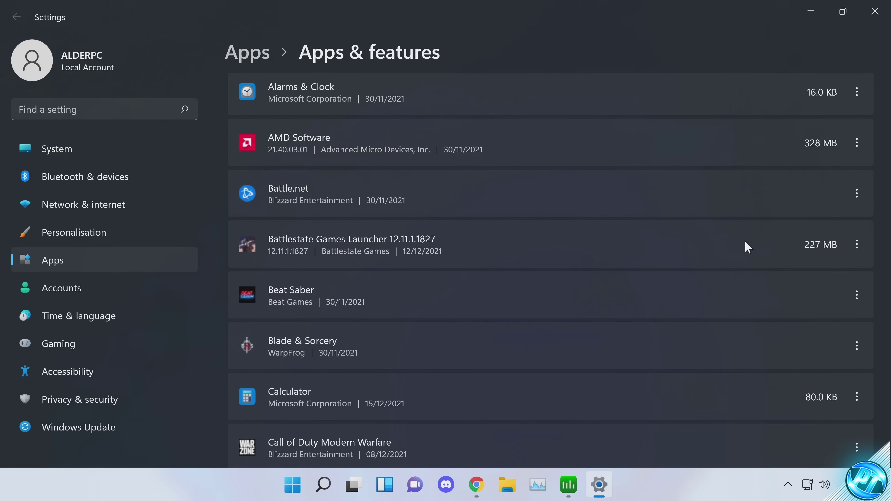
scroll(620, 320, "up", 3)
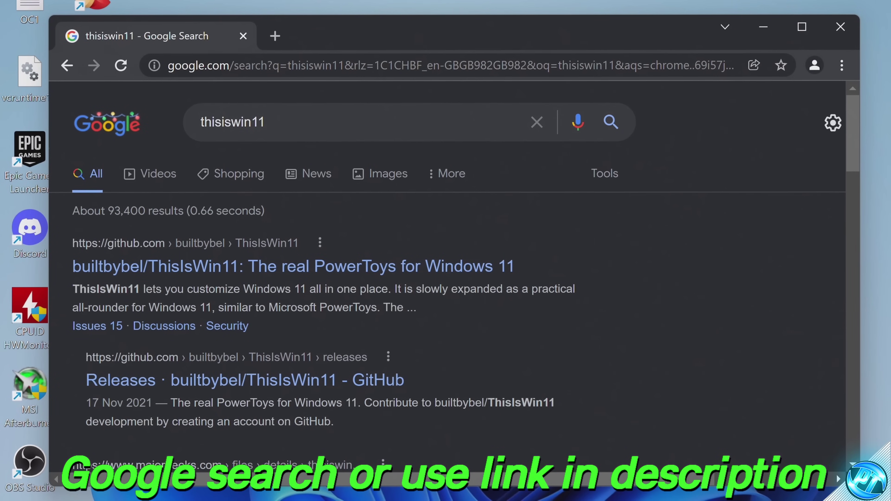
Open the builtbybel/ThisIsWin11 GitHub repository and read through its README.
left_click(177, 266)
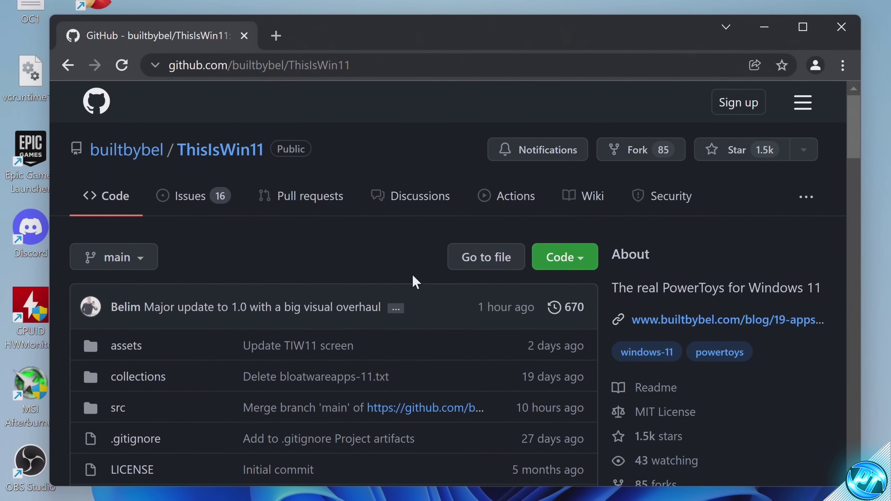
scroll(410, 272, "down", 3)
scroll(408, 279, "up", 3)
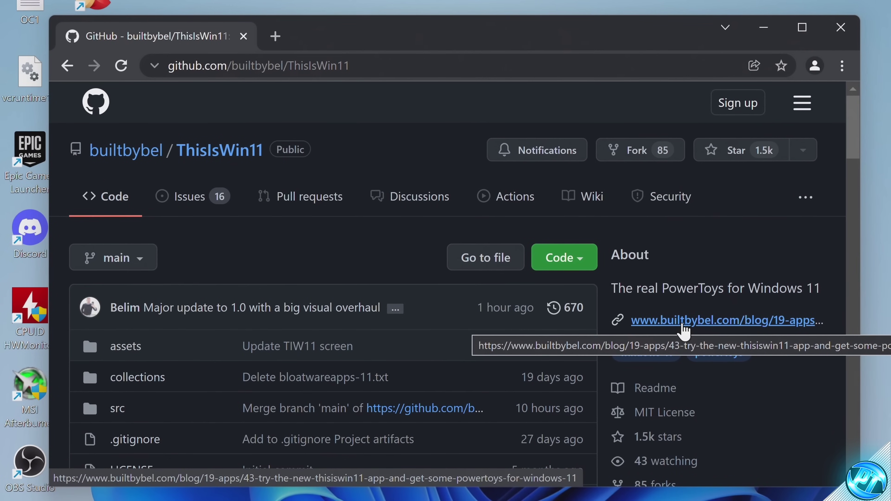
scroll(600, 339, "down", 15)
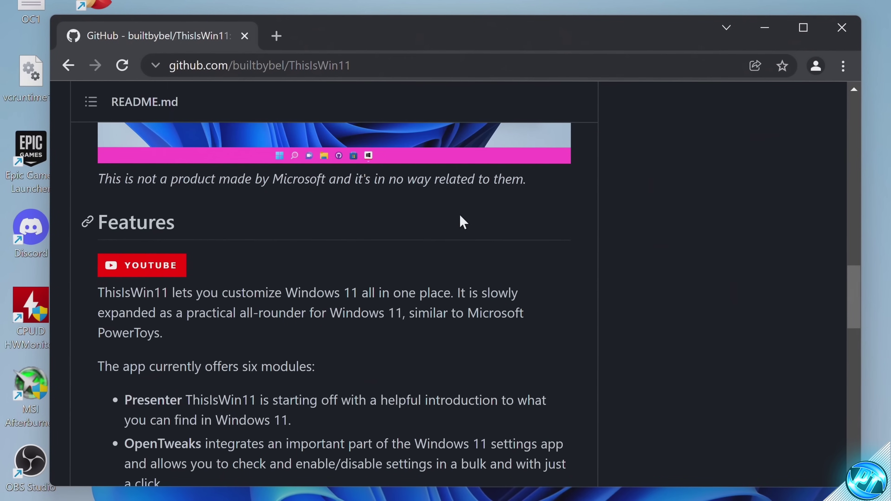
scroll(463, 230, "down", 12)
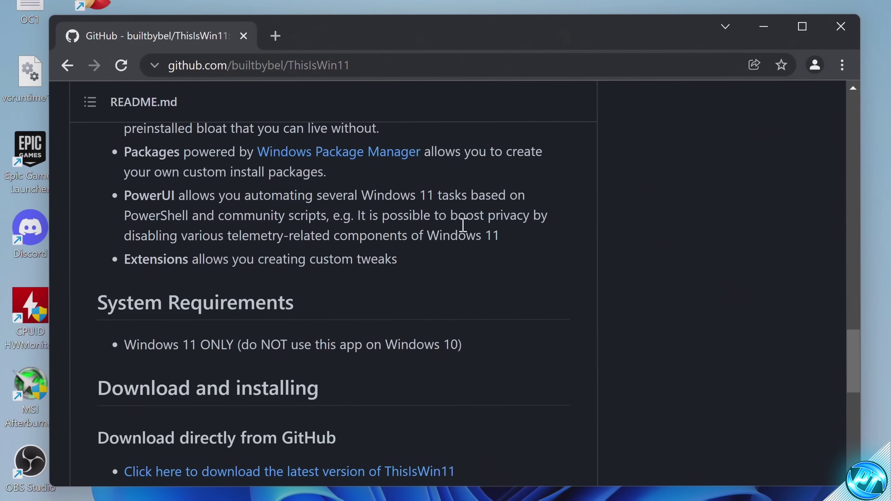
scroll(466, 231, "down", 8)
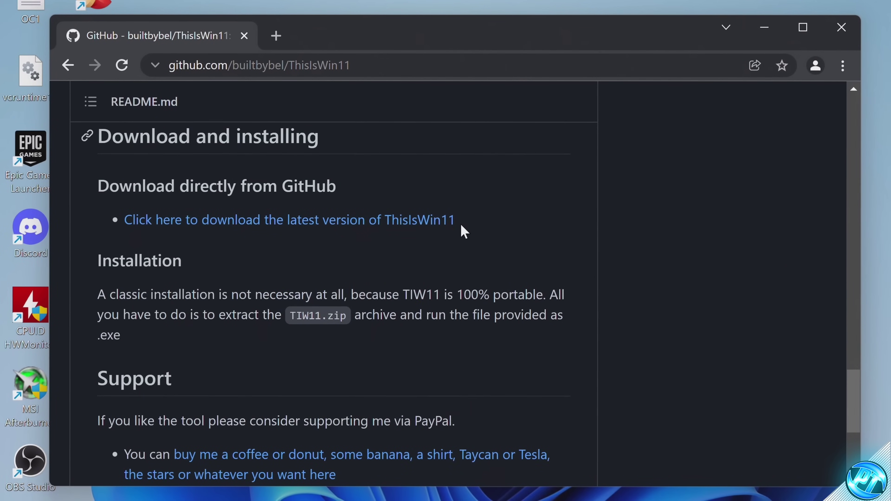
scroll(463, 232, "up", 4)
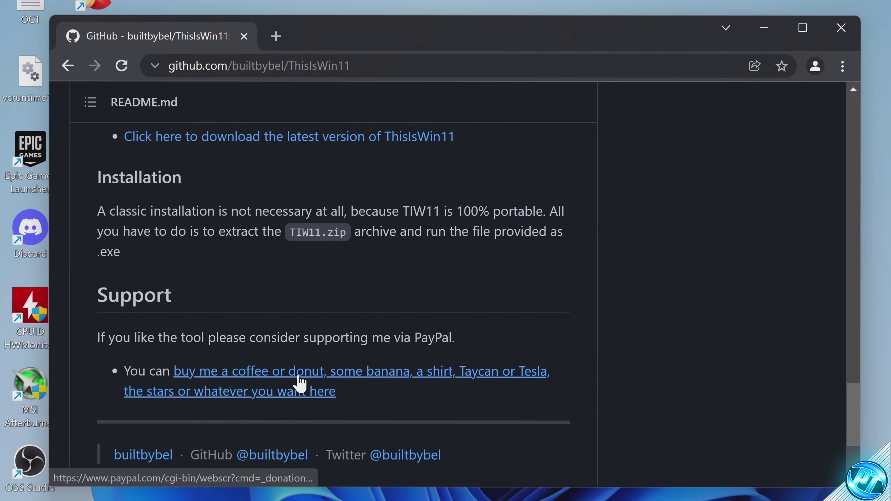
scroll(351, 316, "up", 4)
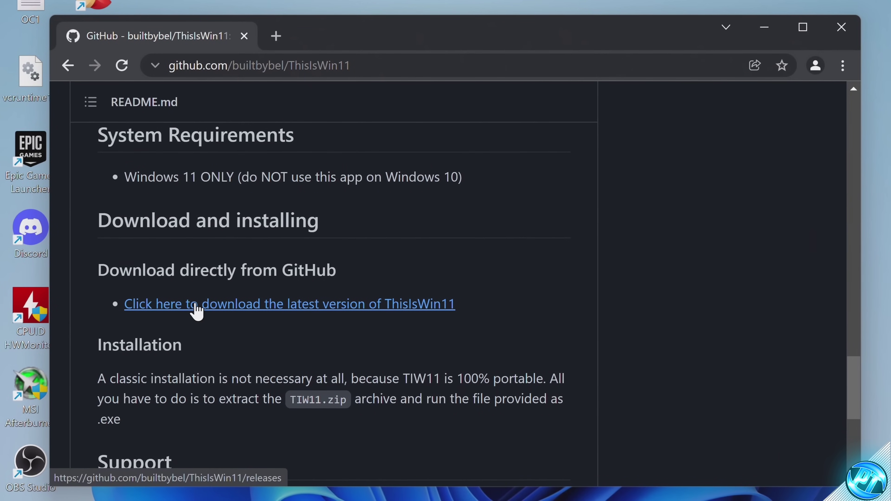
Go to the ThisIsWin11 releases page and scroll down to the 1.0.50 Assets list.
left_click(210, 313)
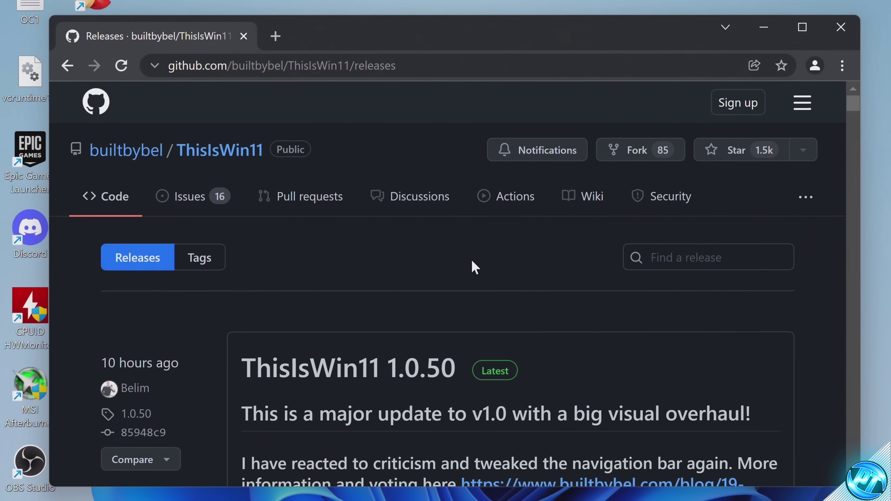
scroll(471, 265, "down", 5)
scroll(471, 262, "down", 10)
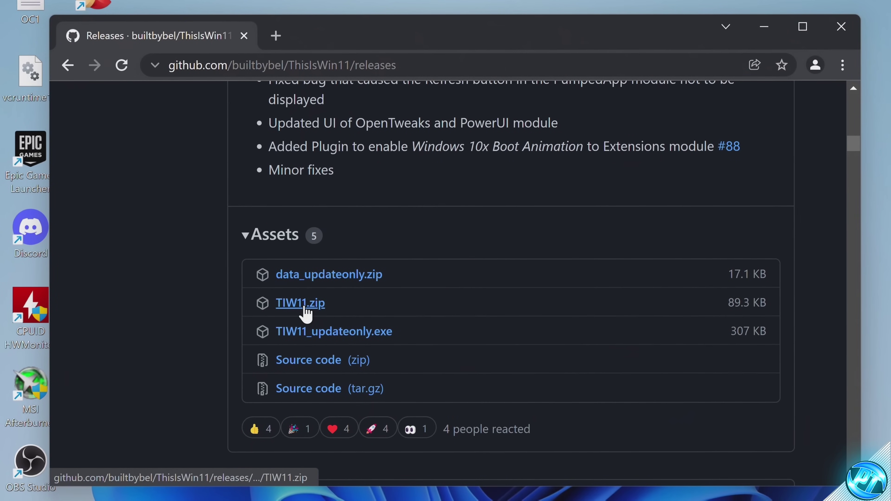
Download TIW11.zip, open it, and extract the data folder and ThisIsWin11 to the desktop.
left_click(305, 313)
left_click(228, 463)
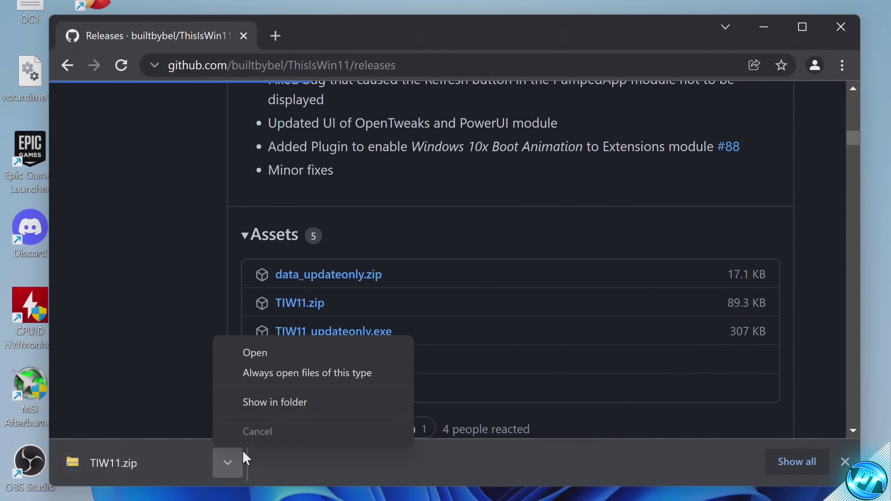
left_click(246, 354)
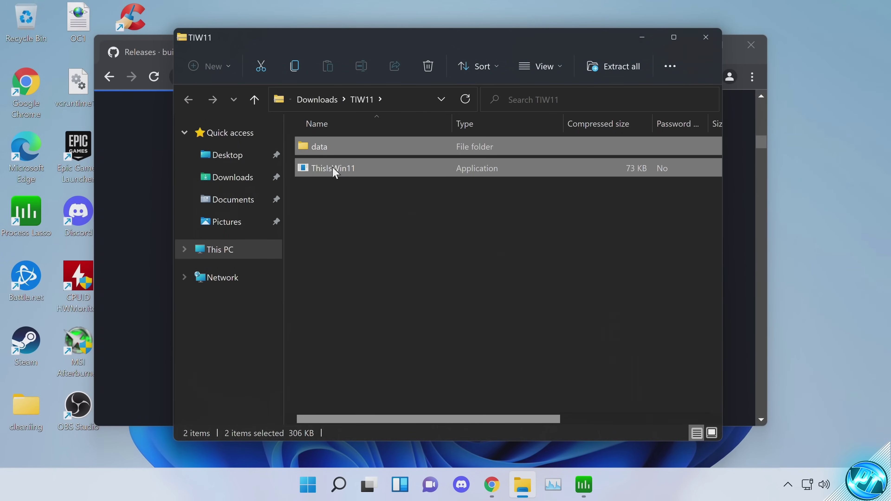
left_click_drag(328, 169, 815, 194)
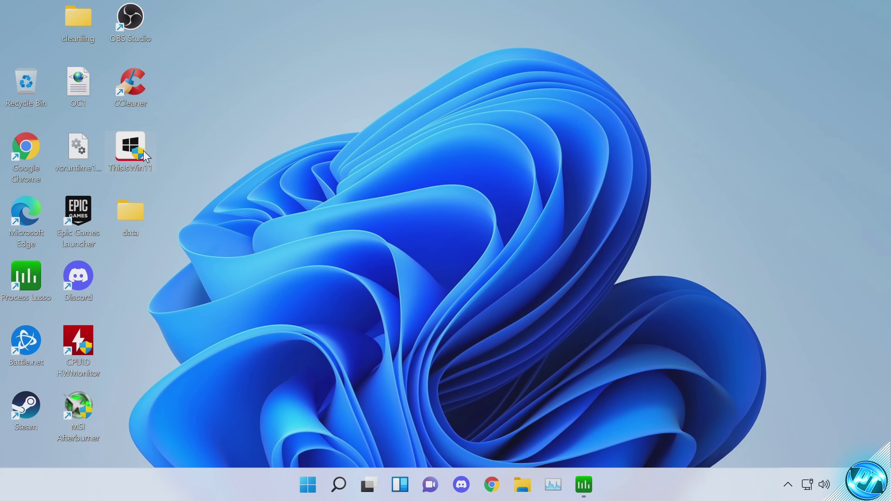
Launch ThisIsWin11, running it anyway past SmartScreen and approving the UAC prompt.
double_click(130, 151)
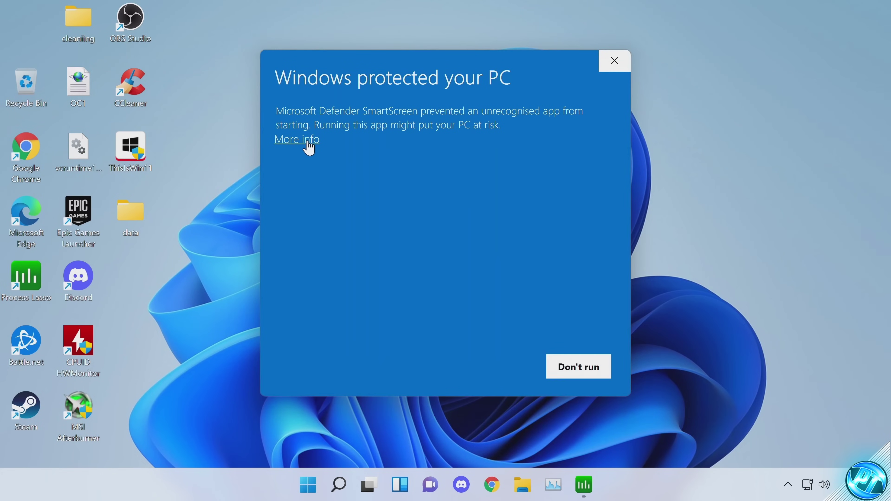
left_click(306, 140)
left_click(470, 365)
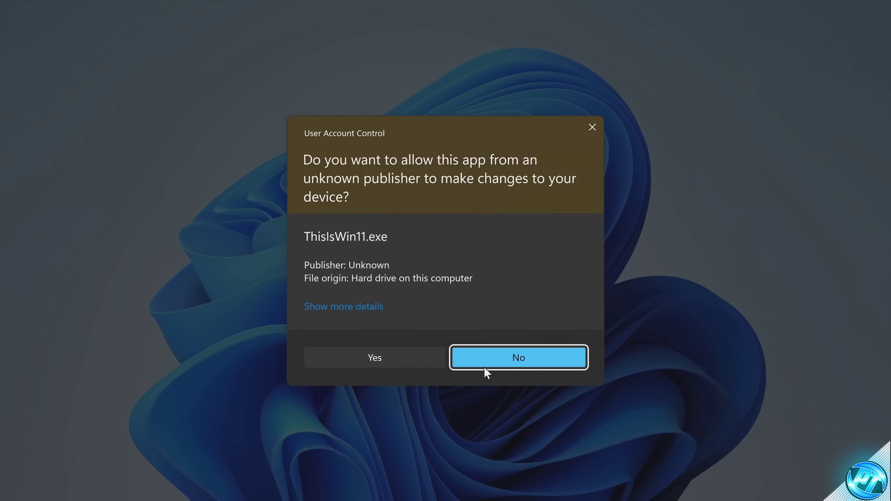
left_click(412, 358)
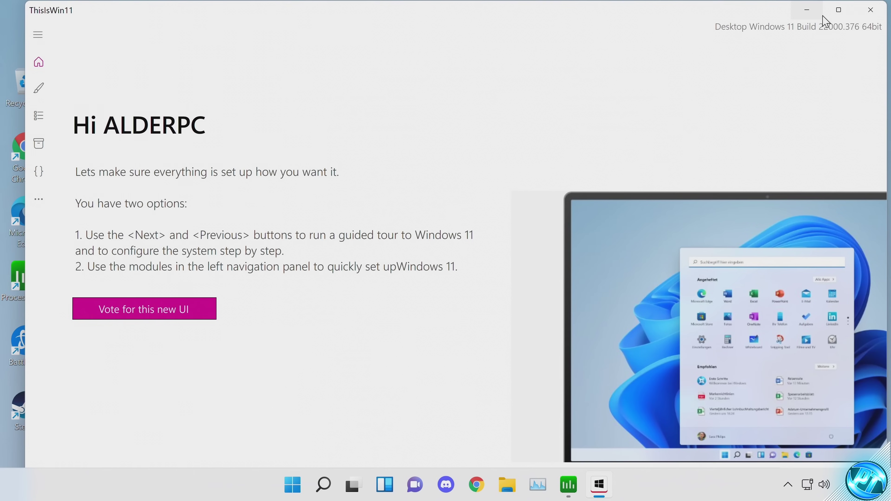
Maximise the ThisIsWin11 window and open the Customize Windows 11 OpenTweaks page.
left_click(838, 10)
mouse_move(842, 7)
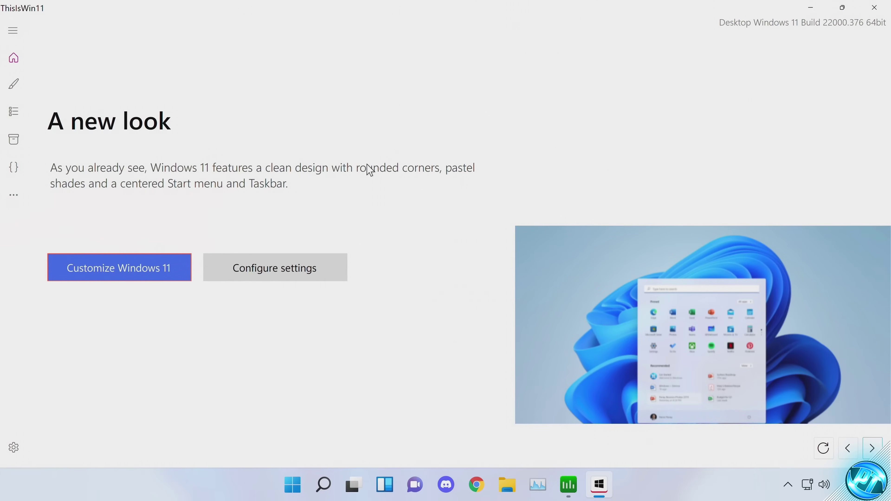
left_click(139, 269)
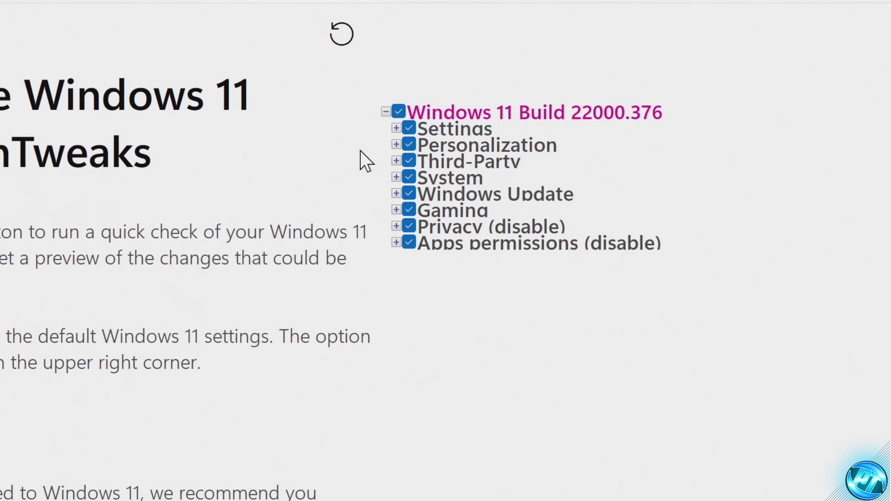
Expand the Settings, Personalization, System and Windows Update tweak categories to review their tweaks.
left_click(396, 128)
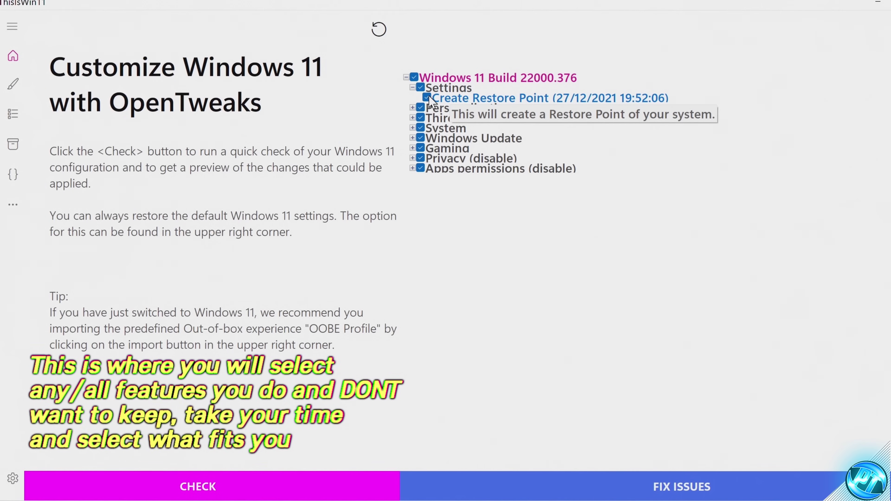
left_click(412, 107)
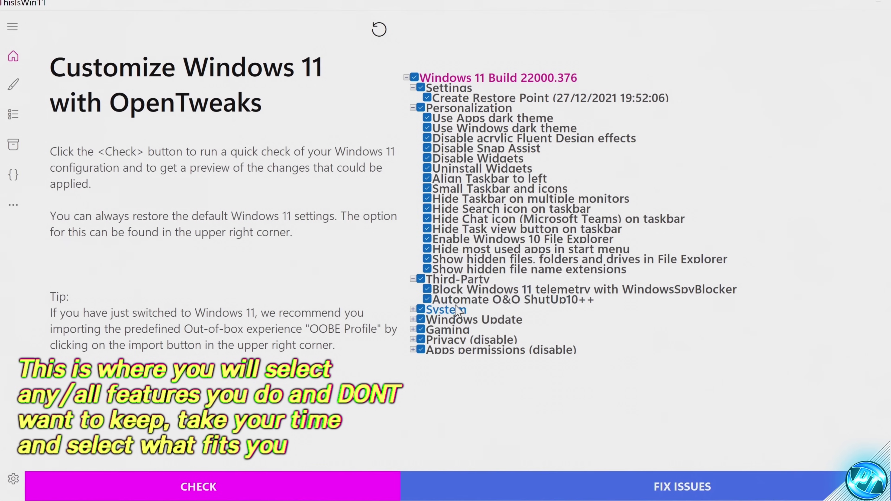
left_click(412, 309)
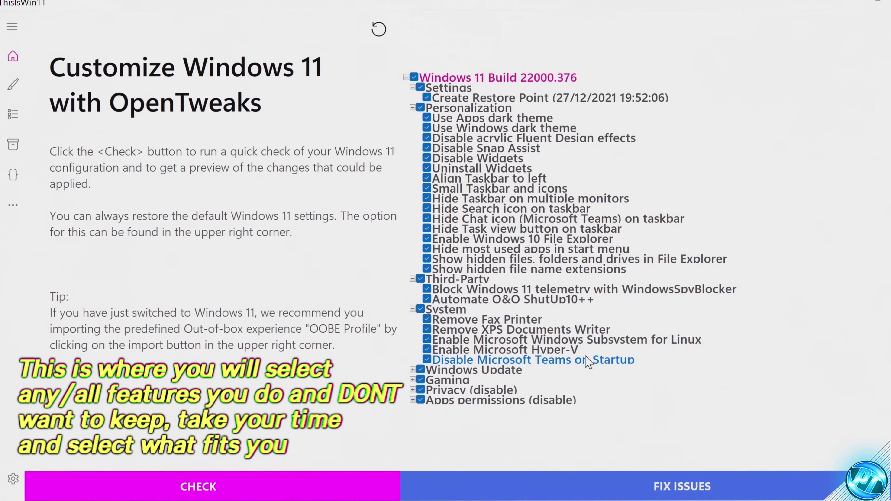
left_click(412, 370)
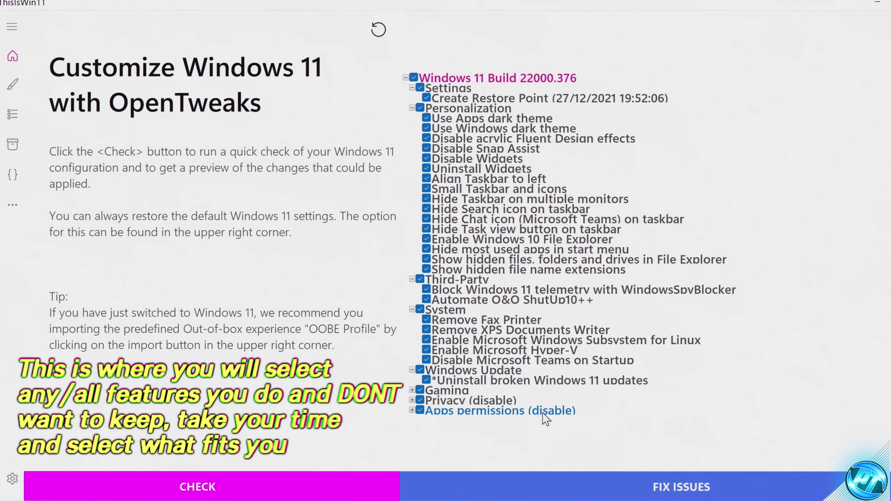
mouse_move(558, 383)
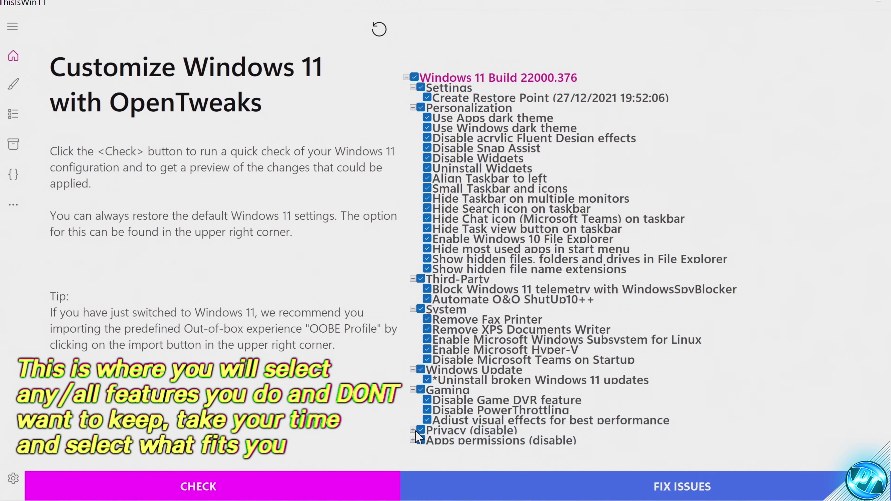
Review the Privacy and App permissions tweaks, keep camera access ticked, and apply all fixes.
left_click(413, 431)
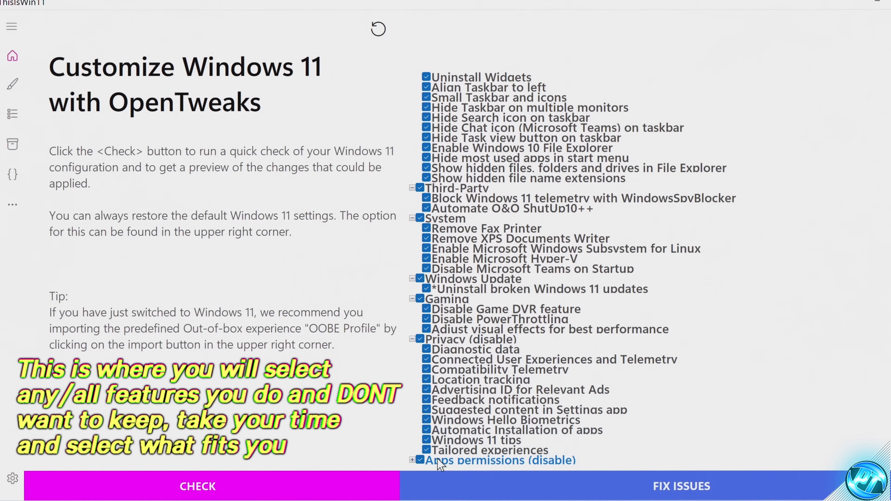
left_click(413, 460)
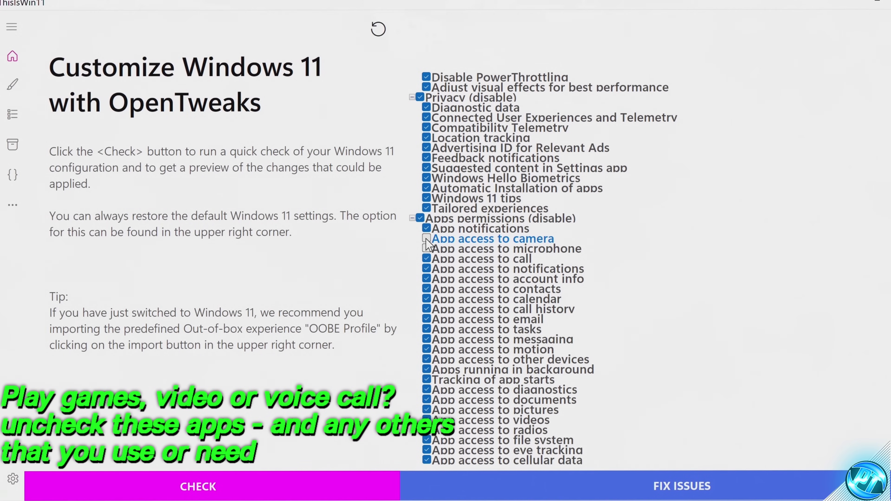
left_click(426, 239)
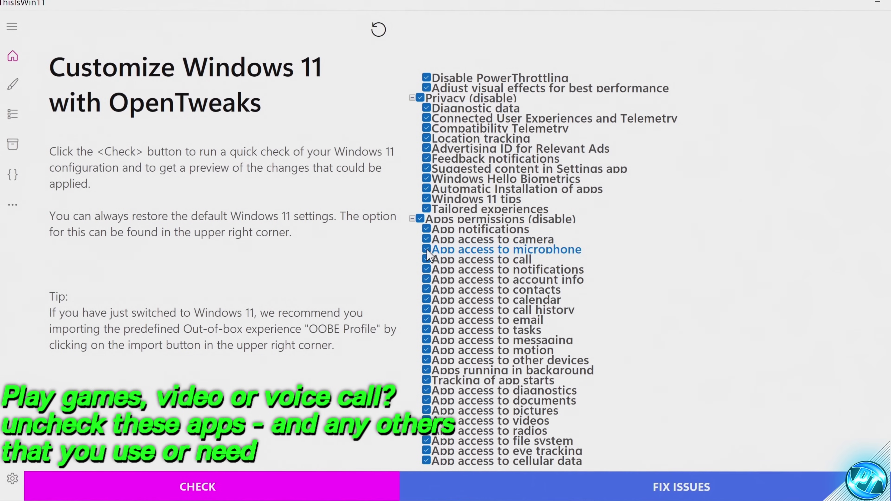
scroll(429, 255, "up", 10)
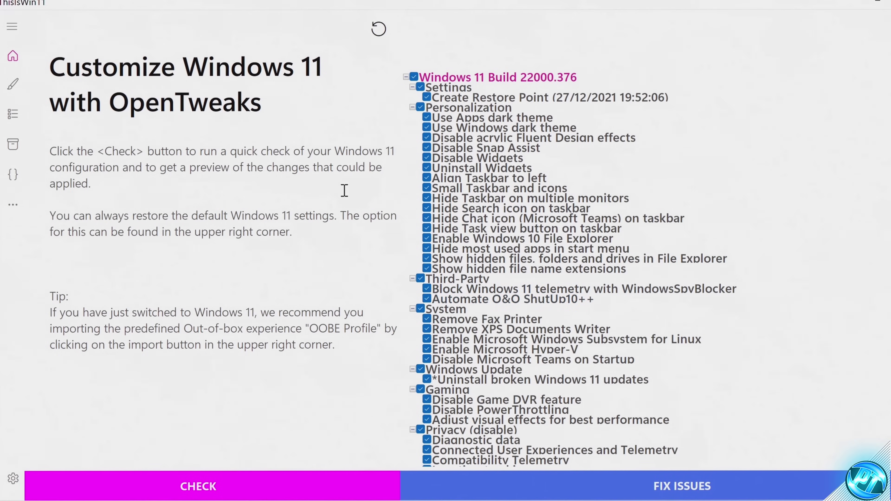
left_click(626, 495)
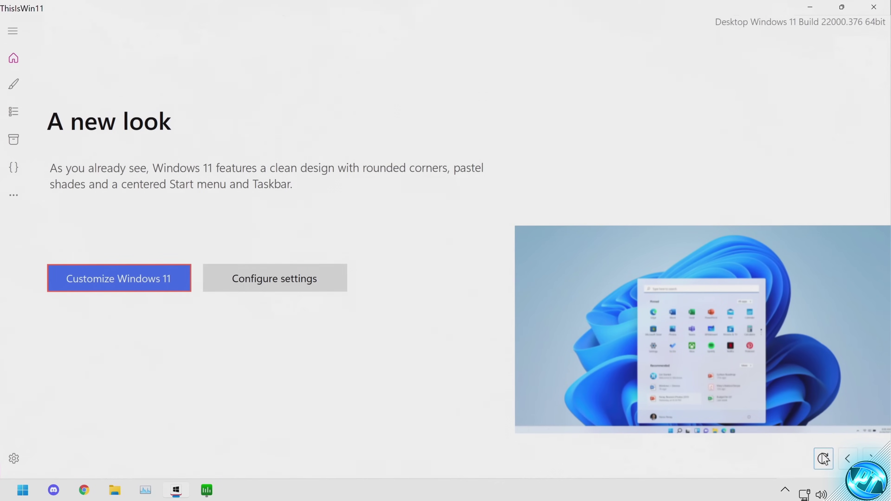
Advance the tour to the New Start Menu page and open its Start settings.
key("Right")
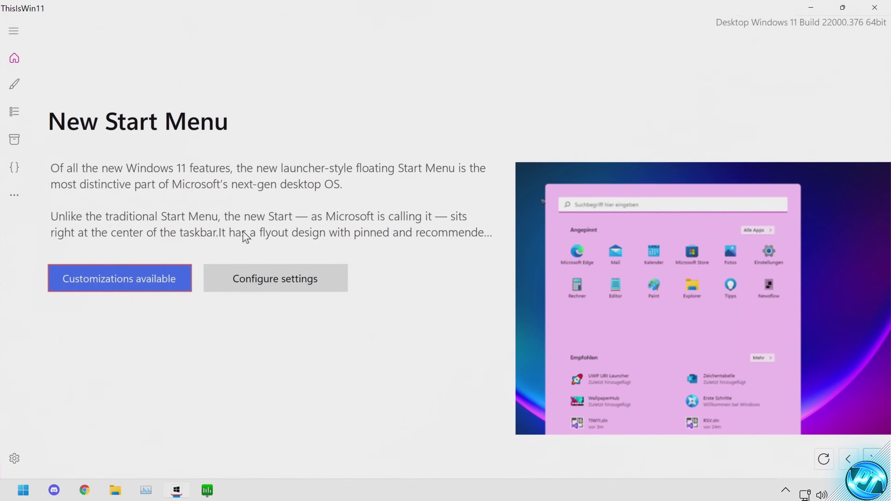
left_click(283, 279)
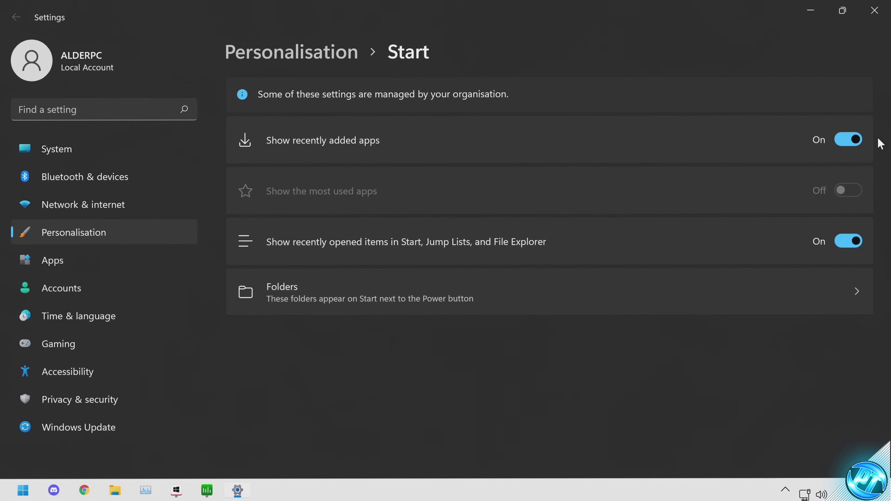
Turn off Show recently added apps and view the Start Folders options.
left_click(856, 140)
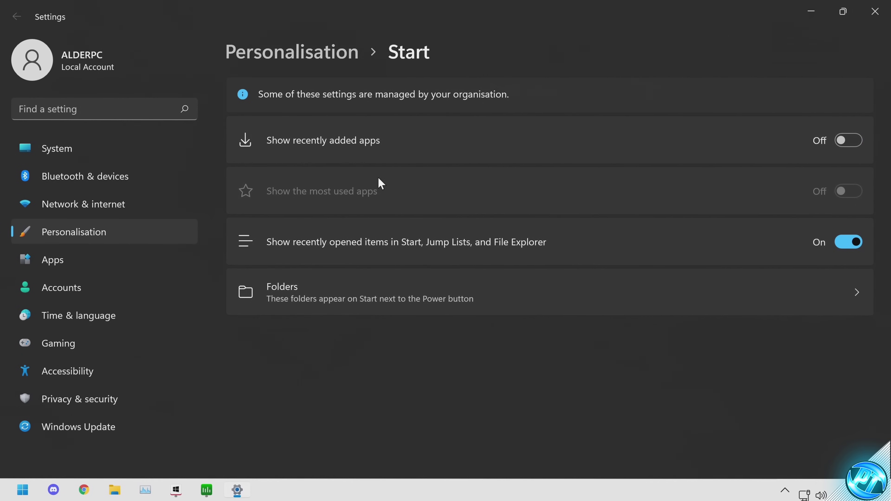
left_click(667, 291)
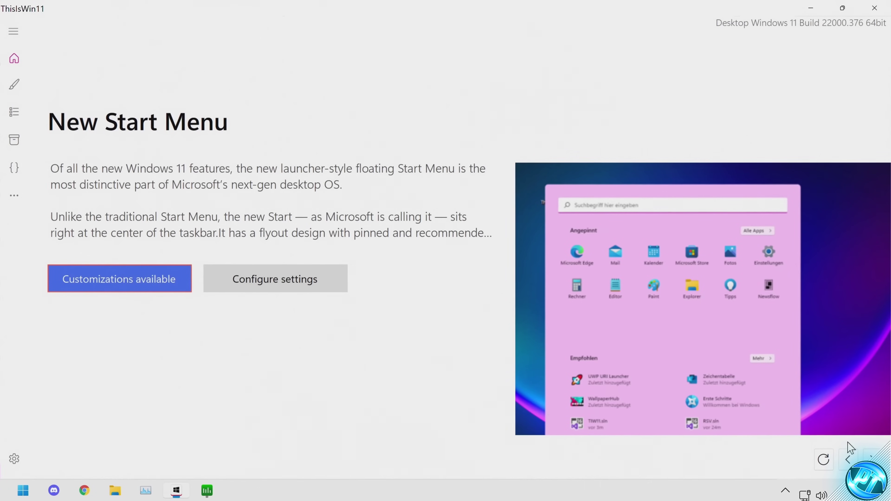
Open Remove bloatware on the Apps page, move all apps to the bin, then restore them all.
left_click(872, 456)
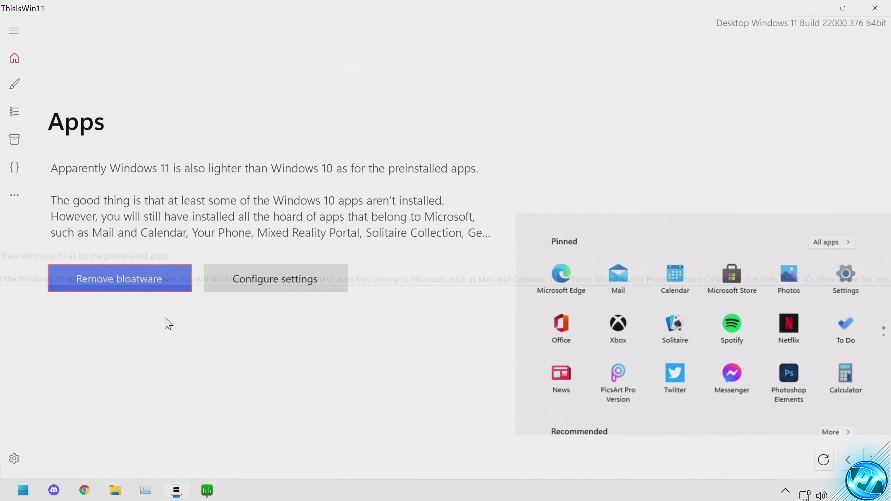
left_click(139, 285)
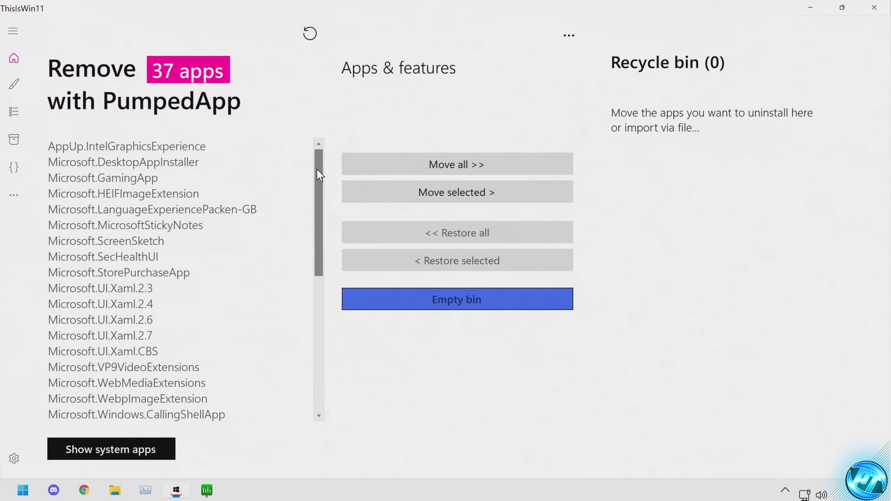
left_click_drag(319, 174, 265, 132)
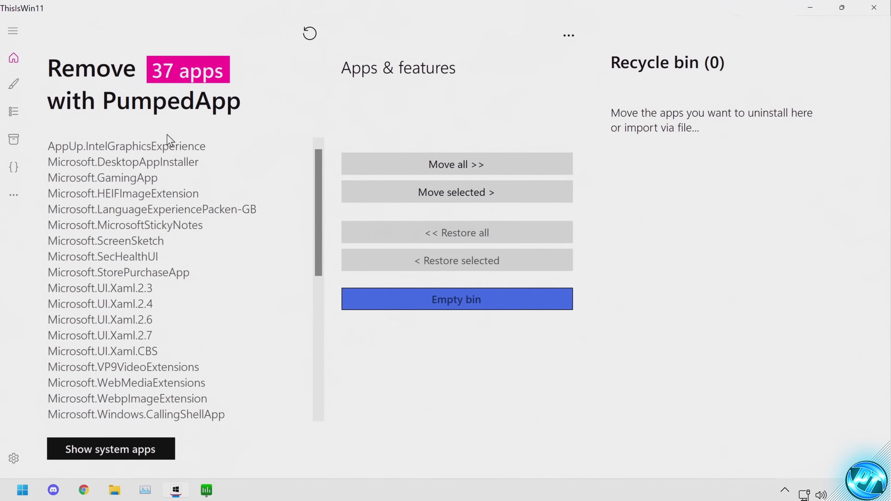
left_click(365, 165)
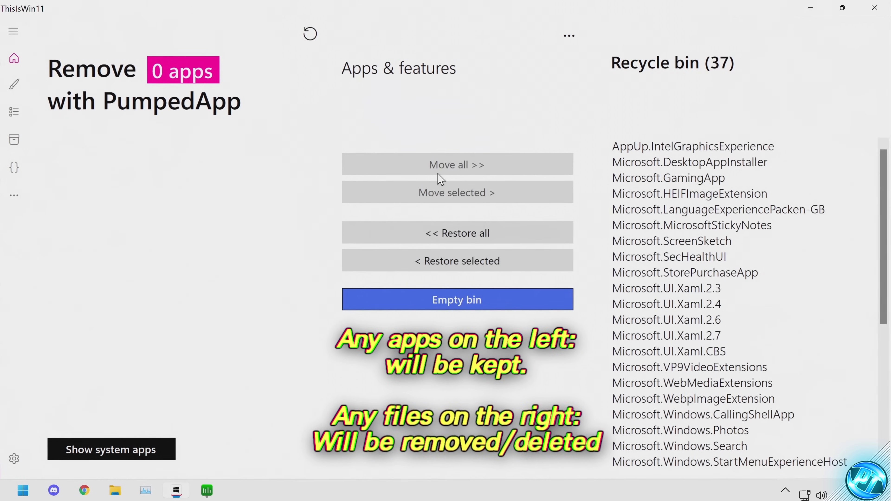
scroll(693, 321, "down", 10)
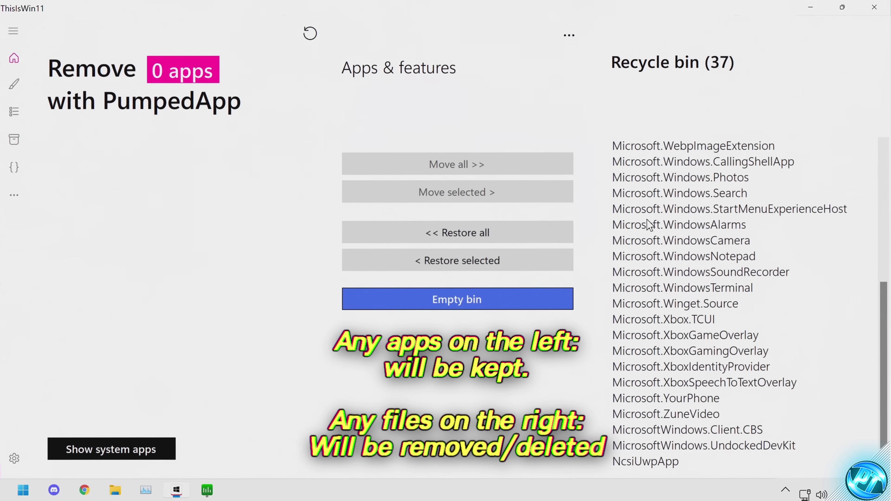
left_click(511, 235)
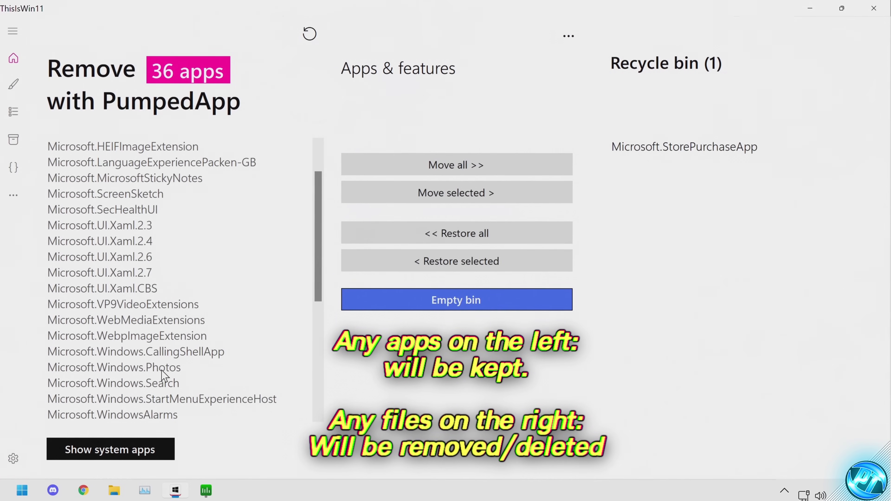
Move the selected apps to the Recycle bin, empty it with confirmation, and return to the tour home.
left_click(162, 370)
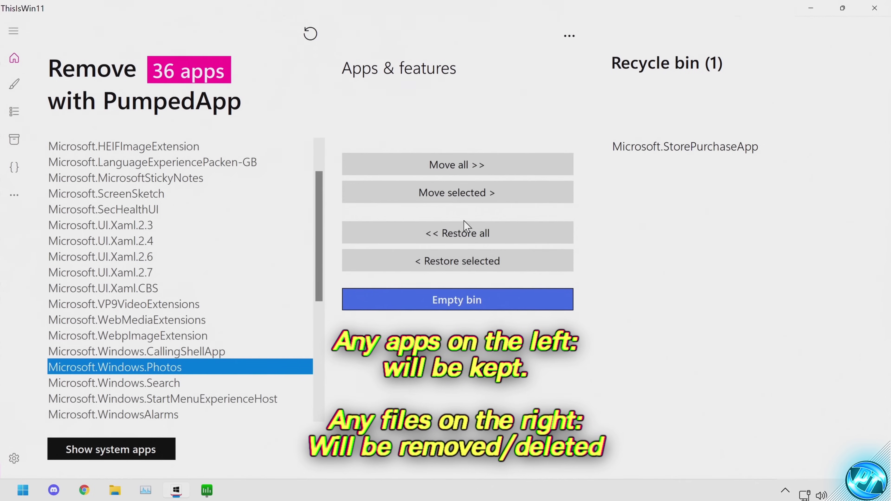
left_click(465, 201)
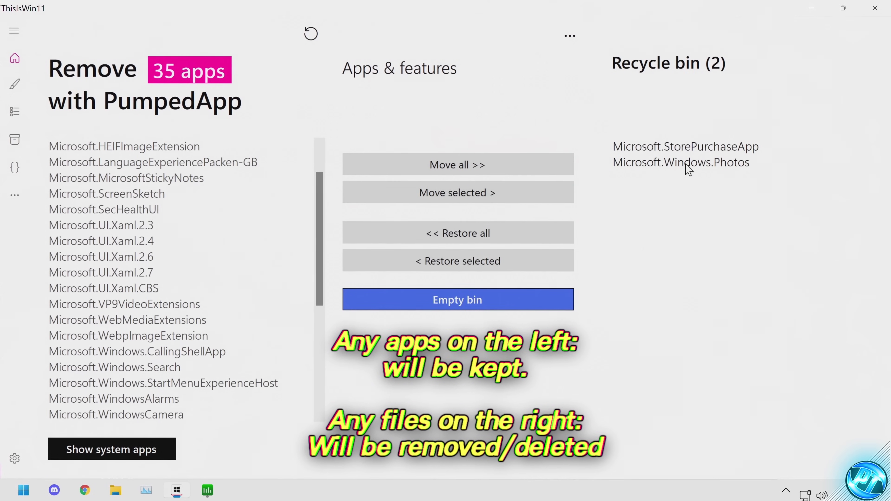
scroll(114, 378, "down", 5)
scroll(112, 376, "down", 2)
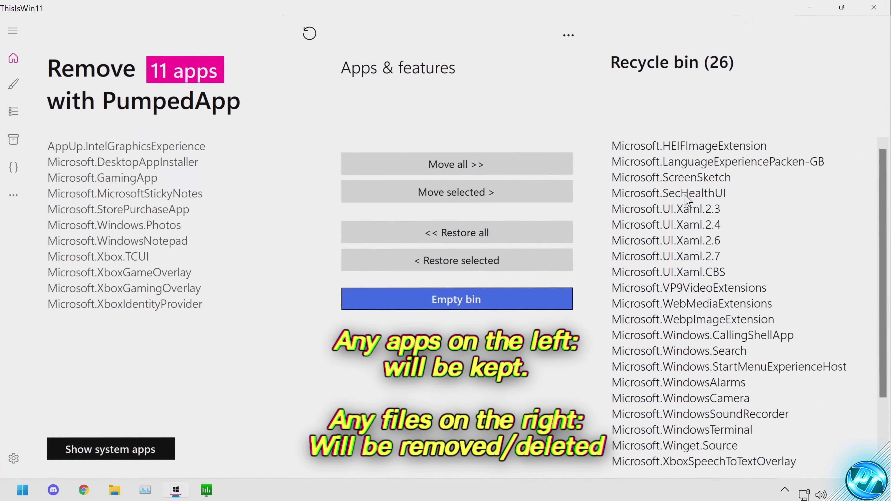
left_click(460, 299)
left_click(490, 296)
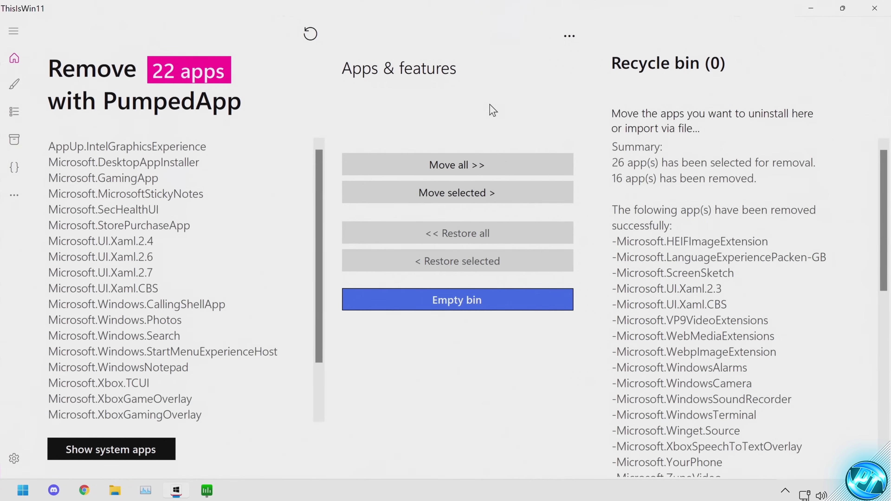
left_click(18, 63)
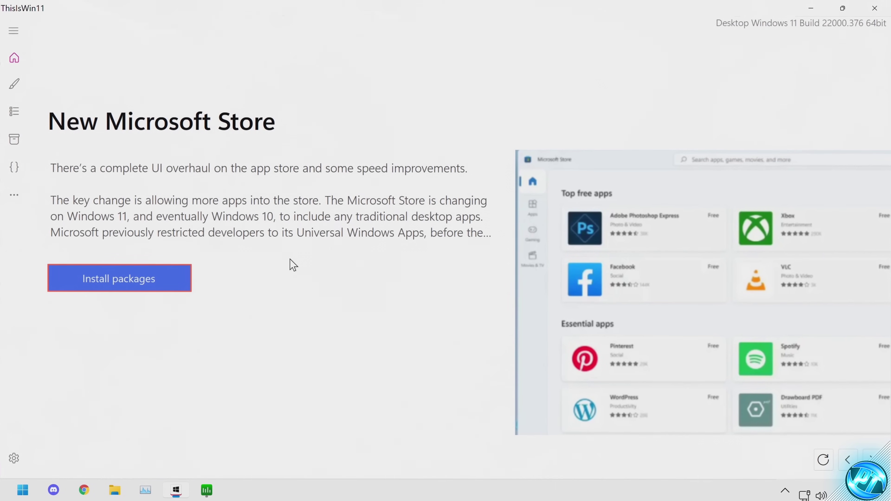
Tick Valve.Steam under Gaming on the package page, then switch to the PowerUI scripts page.
left_click(140, 279)
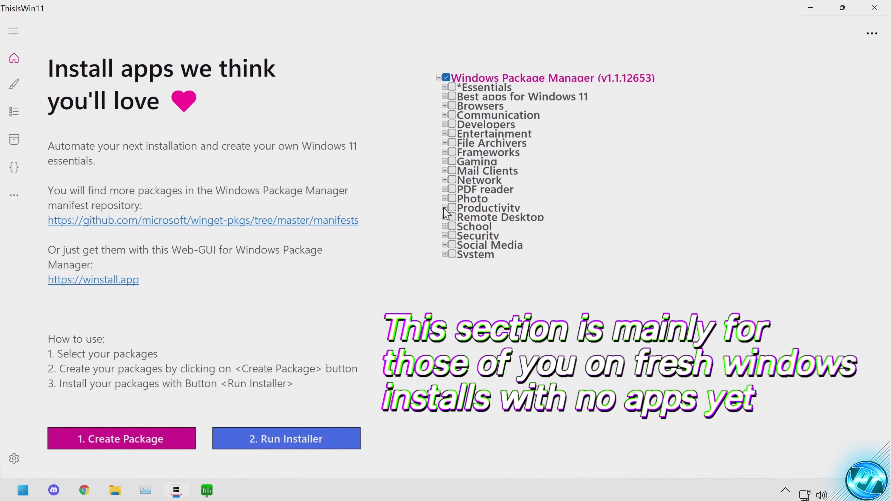
left_click(444, 162)
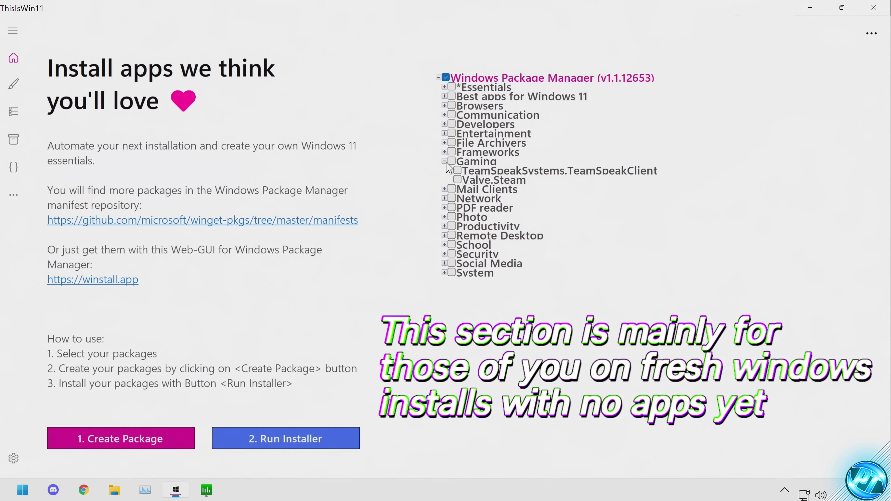
left_click(459, 180)
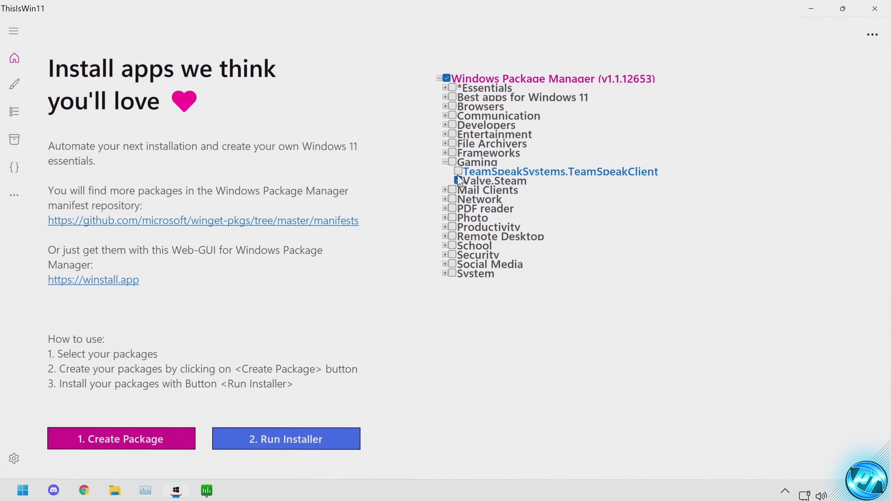
left_click(445, 161)
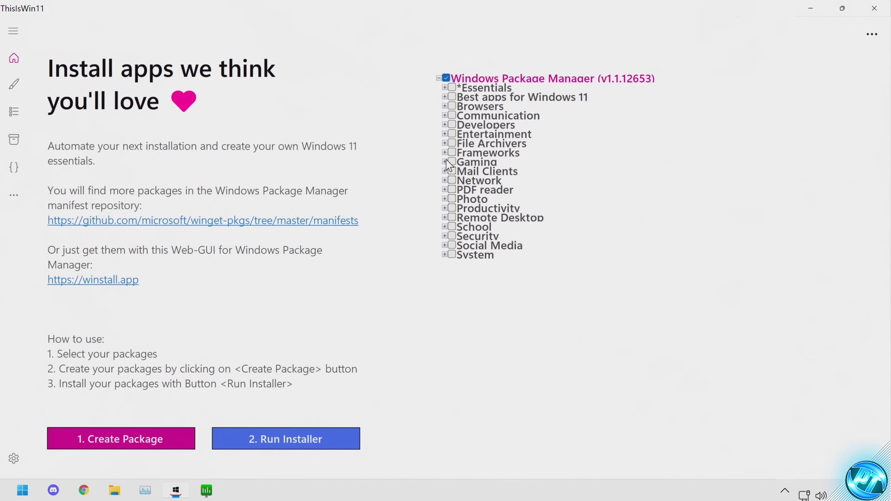
left_click(13, 167)
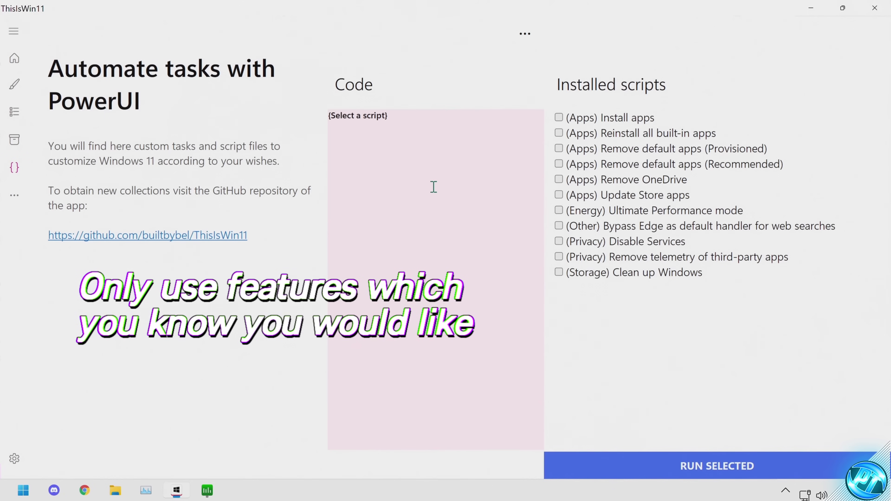
Untick Reinstall all built-in apps and tick the OneDrive, Ultimate Performance, Edge, Services, telemetry and Clean-up scripts.
left_click(607, 123)
left_click(577, 134)
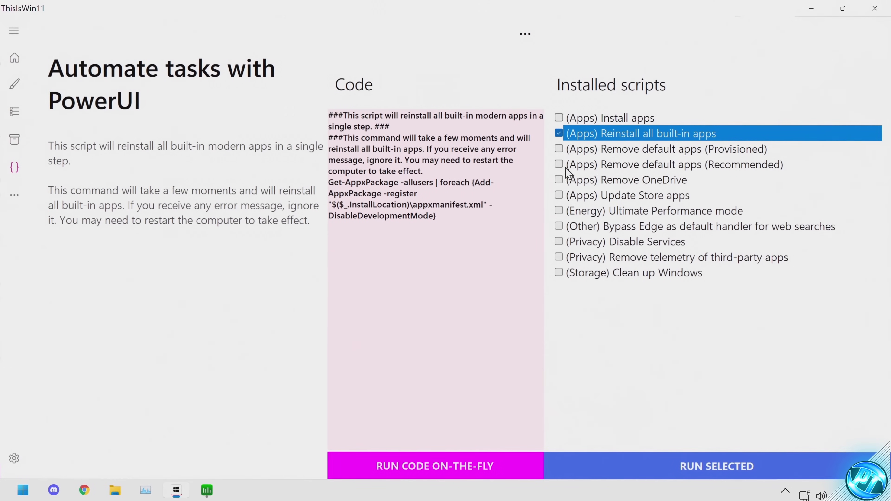
left_click(559, 134)
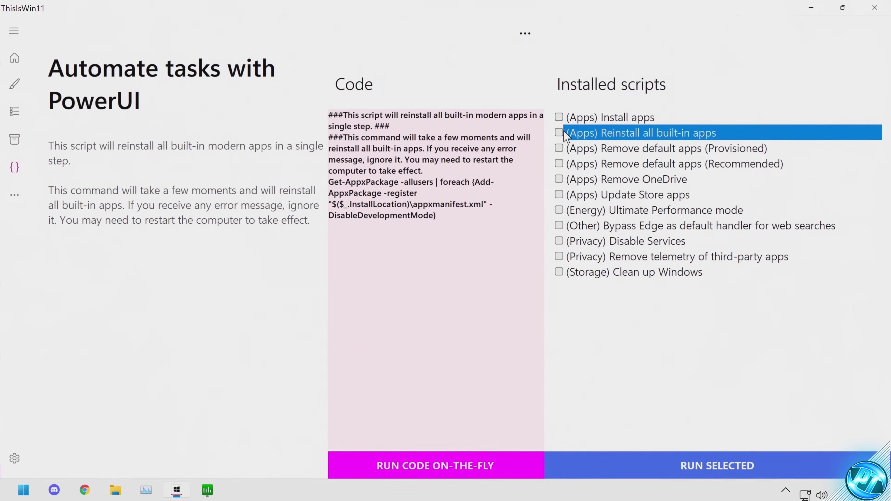
left_click(560, 182)
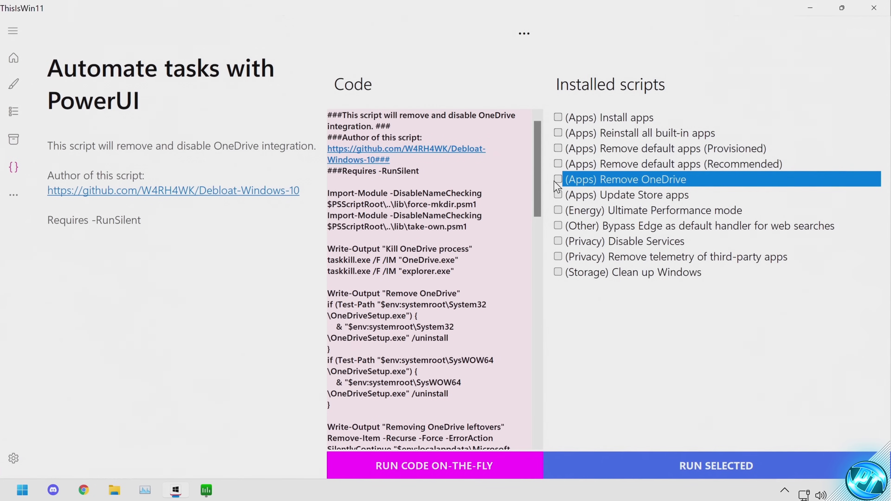
left_click(559, 212)
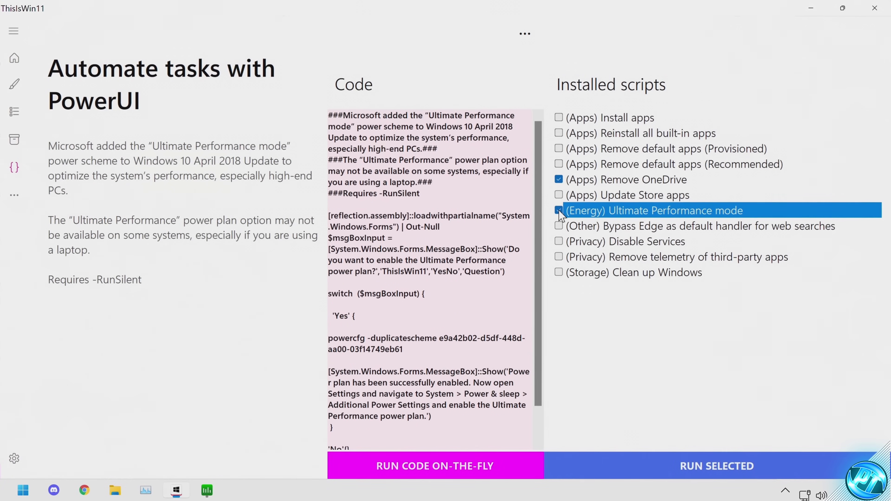
left_click(560, 227)
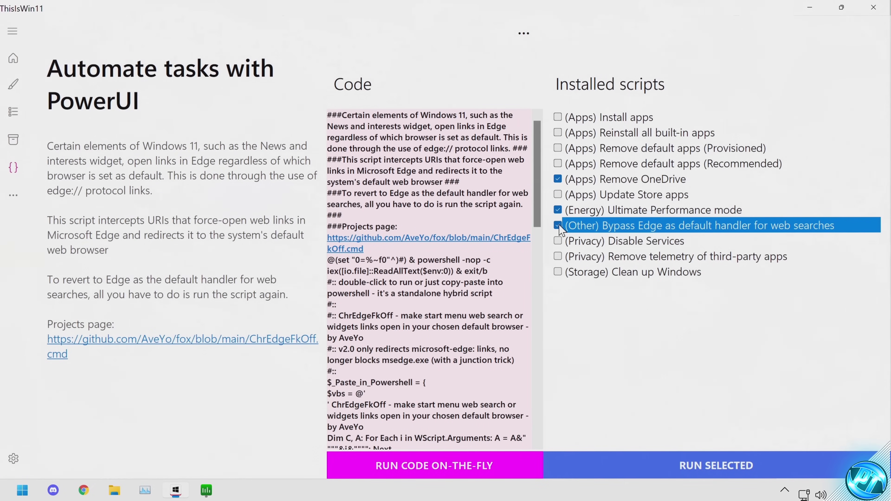
left_click(558, 242)
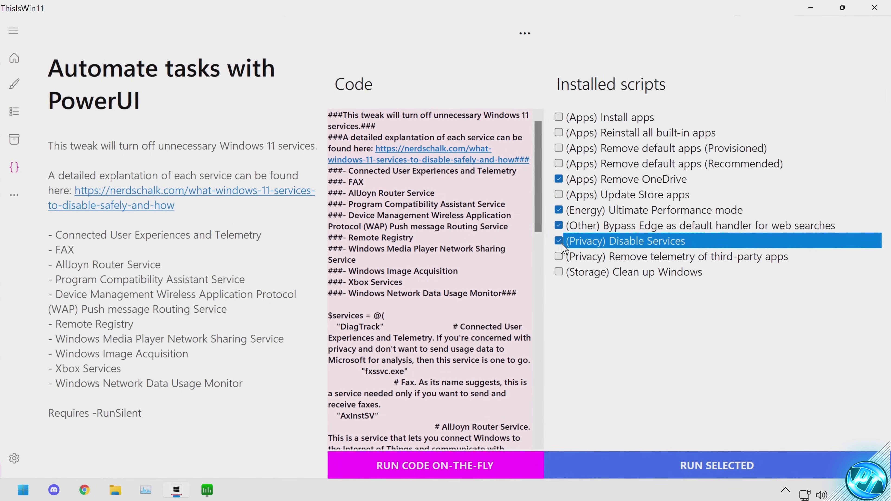
left_click(558, 258)
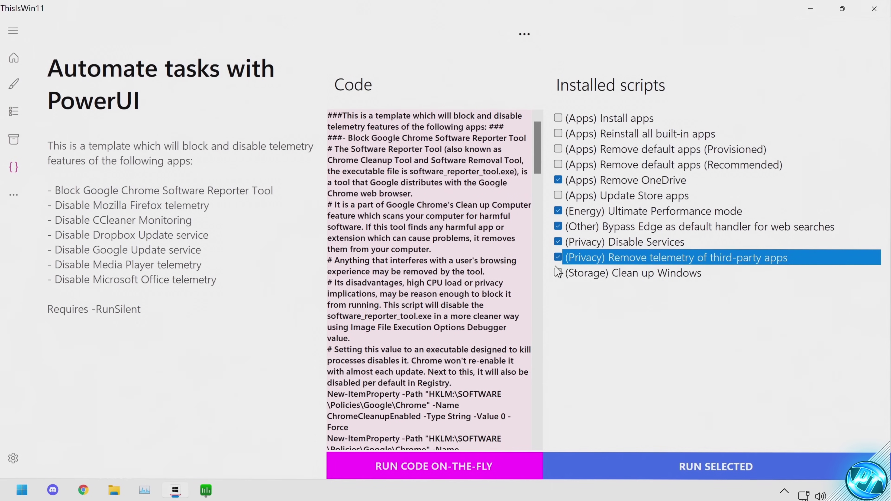
left_click(558, 273)
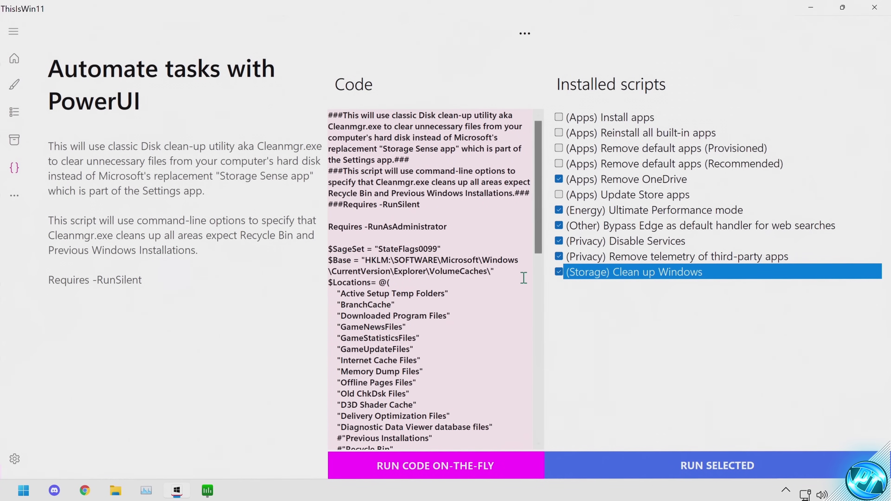
Run the six selected scripts, confirm with Yes, and dismiss the success message.
scroll(524, 278, "down", 4)
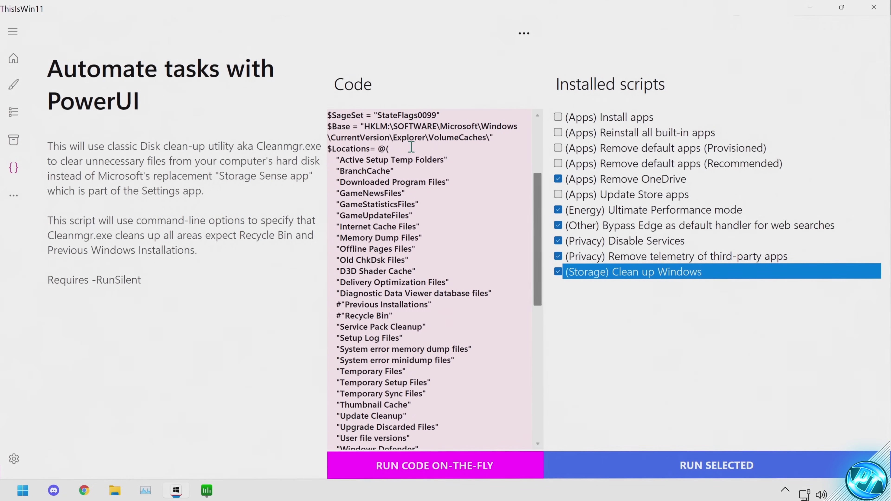
mouse_move(369, 203)
left_mouse_down()
mouse_move(404, 382)
mouse_move(382, 207)
left_mouse_up()
scroll(377, 272, "down", 7)
left_click(435, 279)
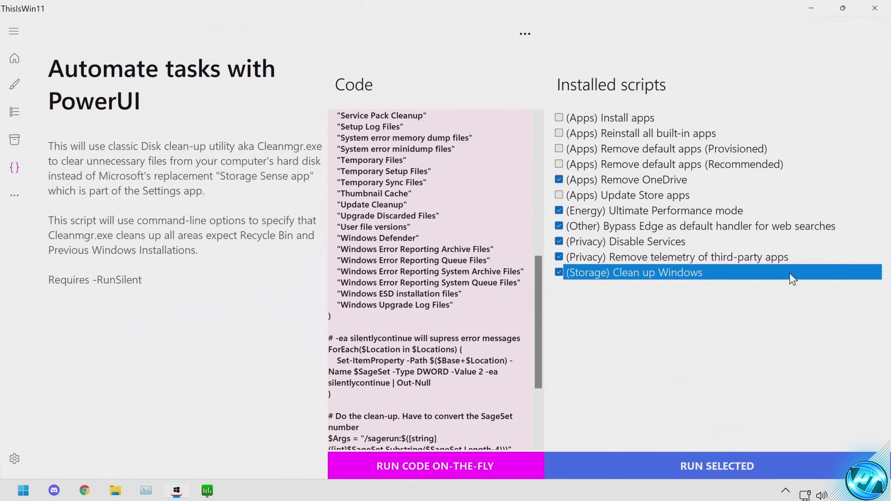
left_click(689, 465)
left_click(445, 296)
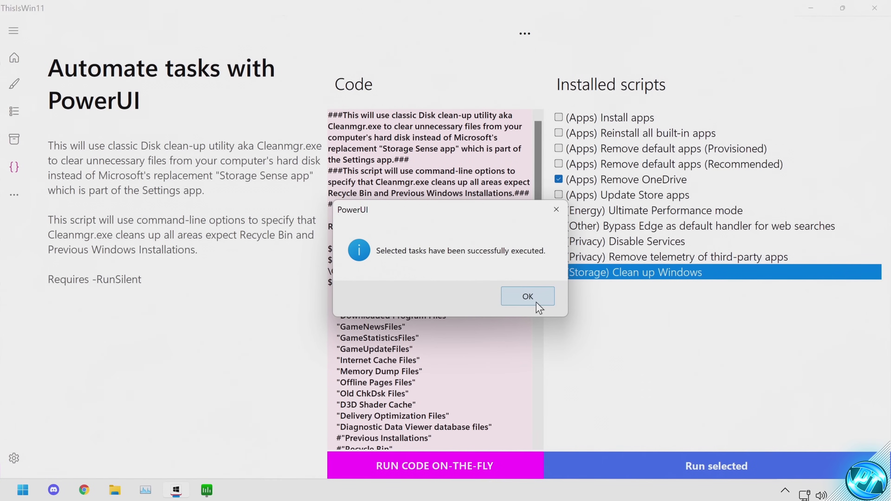
left_click(538, 308)
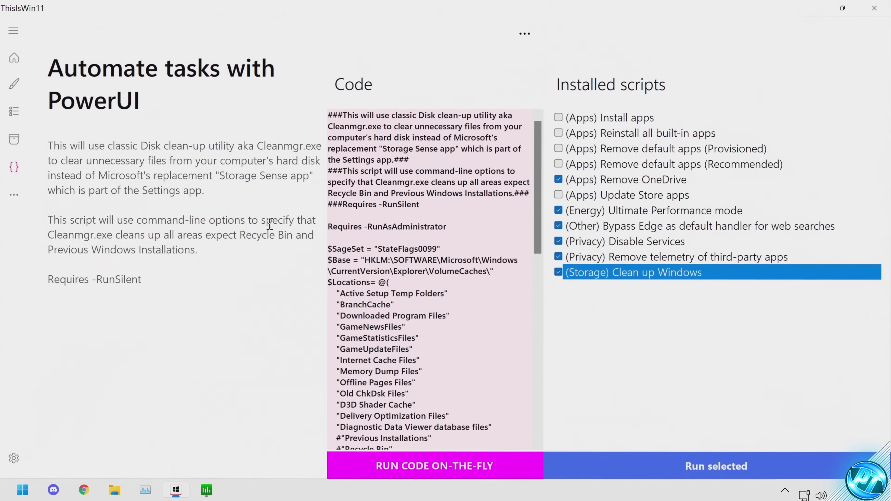
Review the Create tweaks extension plugins, then close ThisIsWin11.
left_click(18, 200)
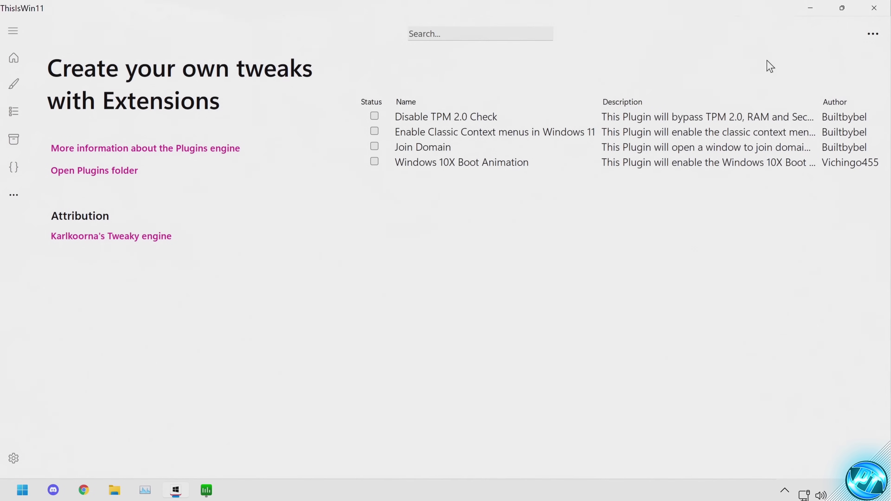
left_click(884, 14)
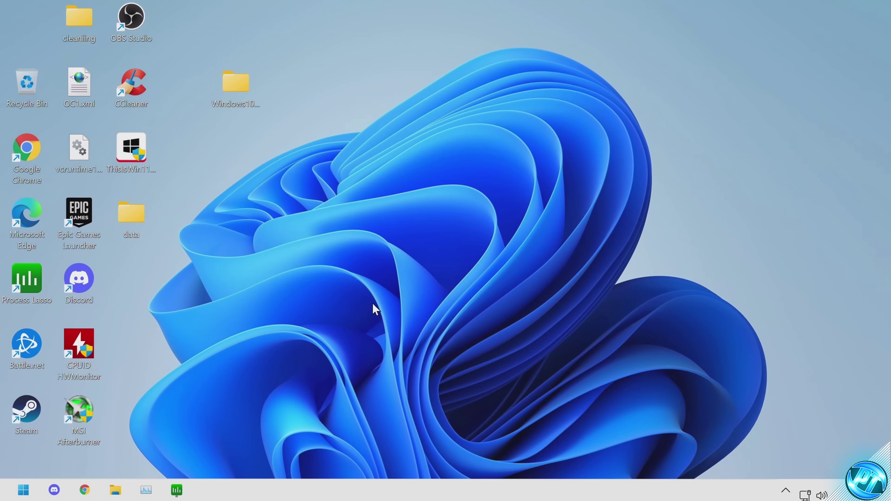
Restart Windows from the Start menu's power options.
left_click(23, 490)
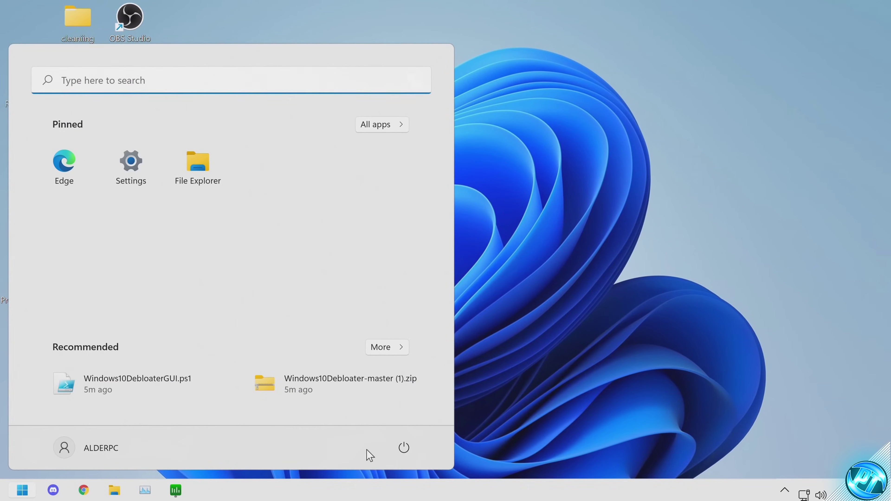
left_click(403, 448)
left_click(650, 381)
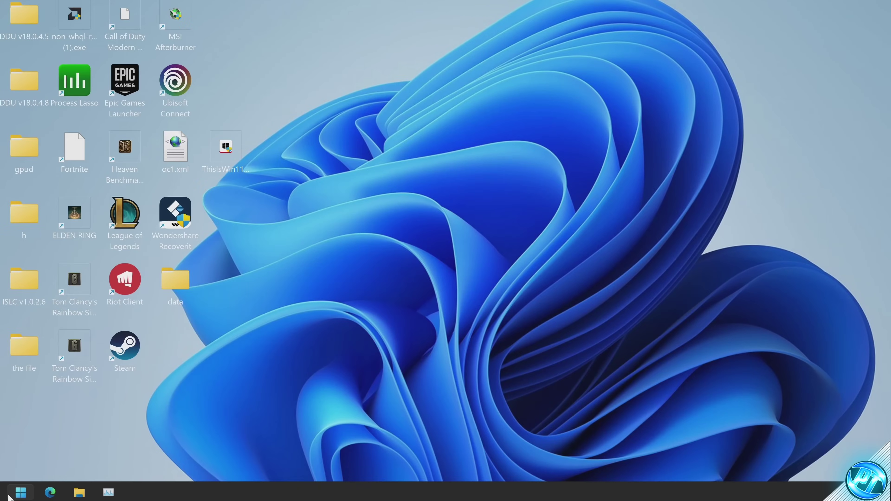
Launch Microsoft Store via Start search and open the Windows Notepad product page.
left_click(9, 495)
type("store")
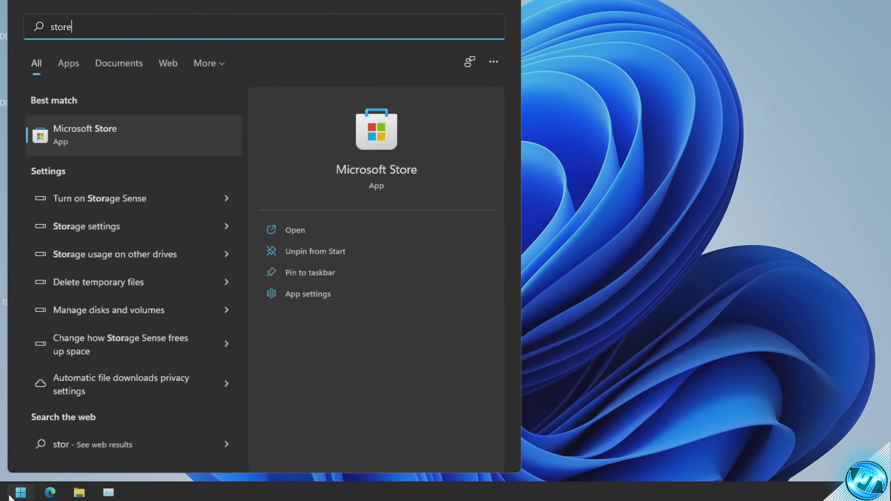
left_click(131, 145)
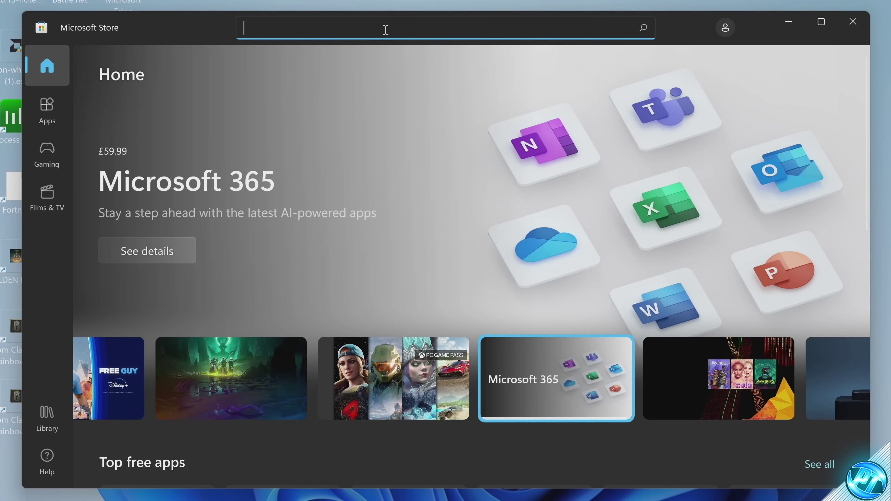
left_click(385, 30)
type("notepad")
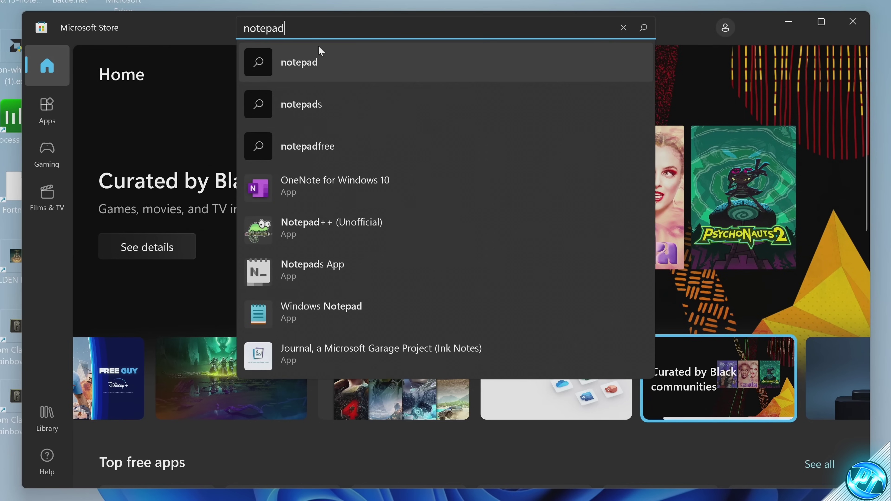
left_click(332, 314)
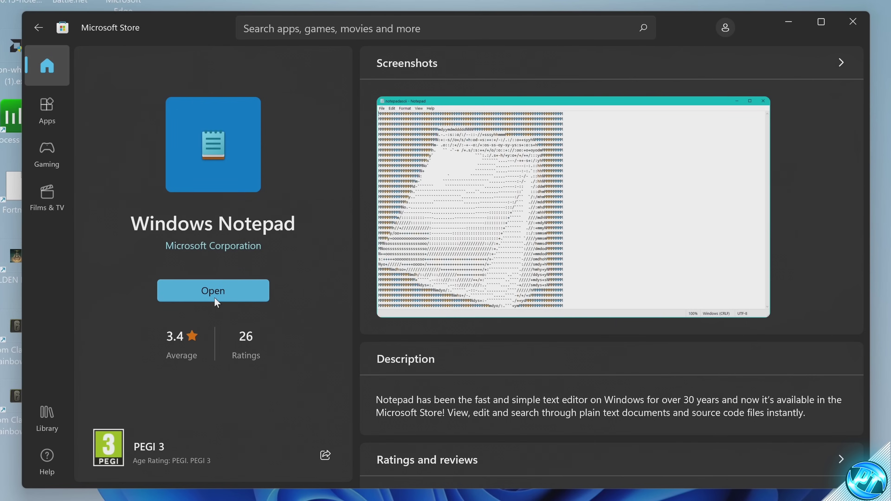
Launch Windows Notepad from the Store, close it, and search Start for 'notepad'.
left_click(224, 304)
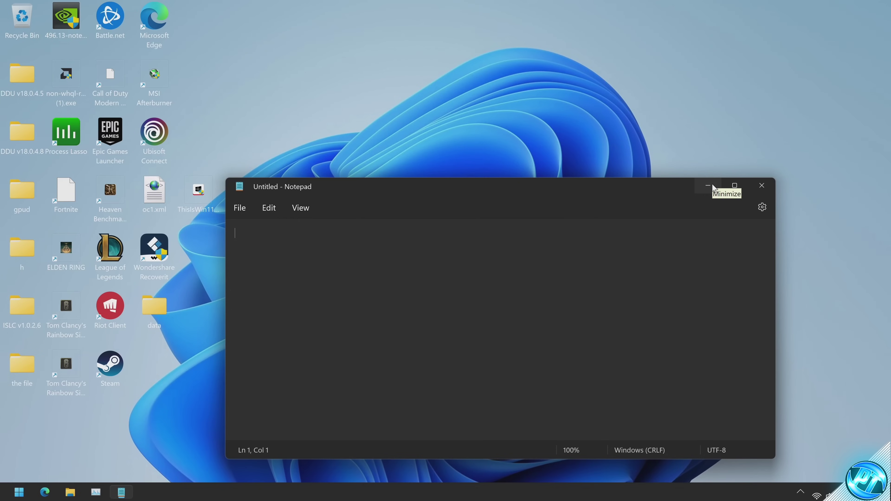
left_click(761, 185)
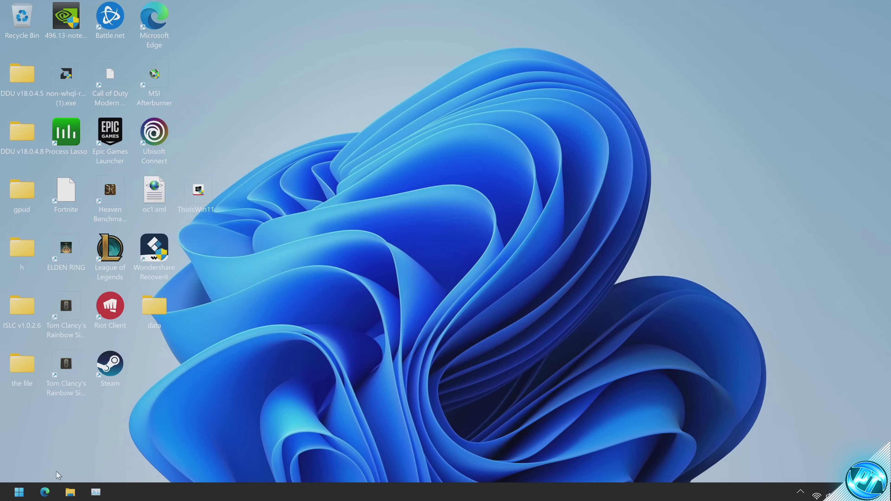
left_click(4, 496)
type("notepad")
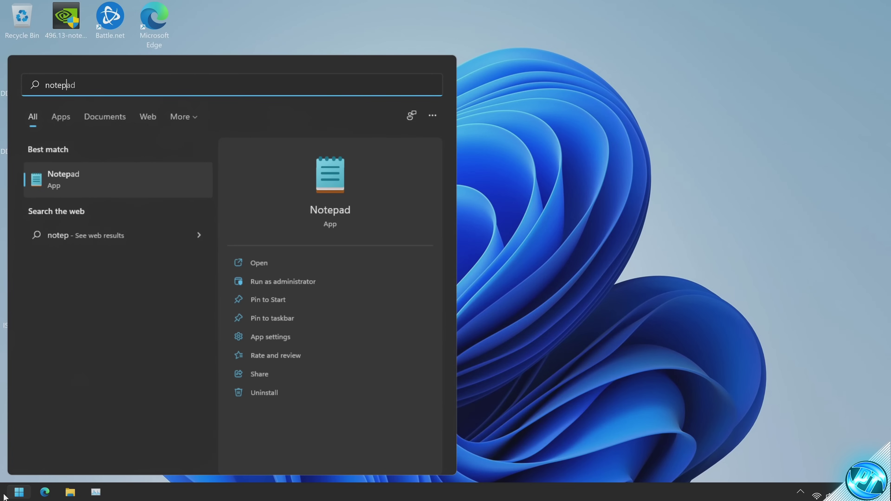